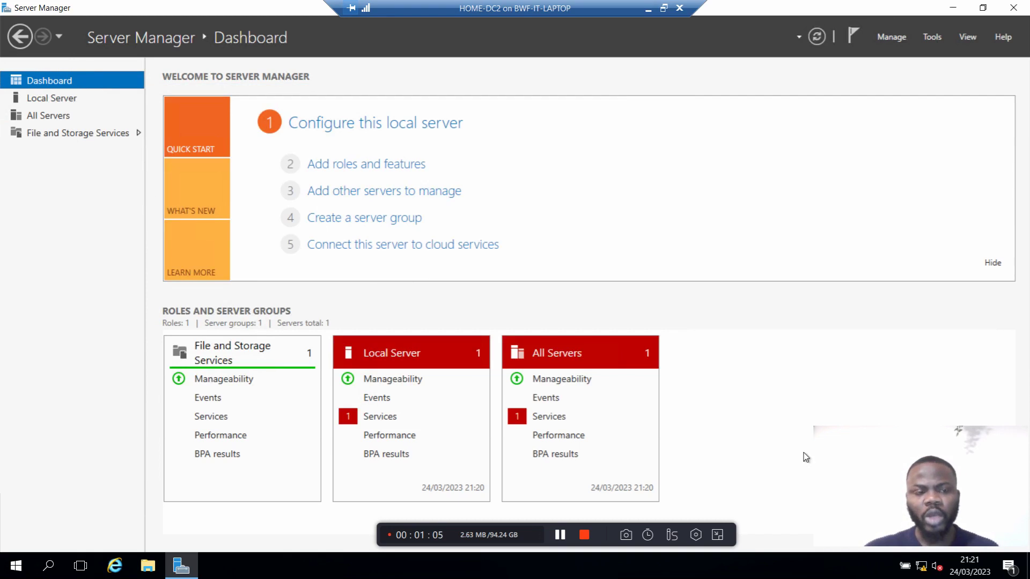
Step: Switch from the Dashboard to HOME-DC2's Local Server properties page
left_click(50, 101)
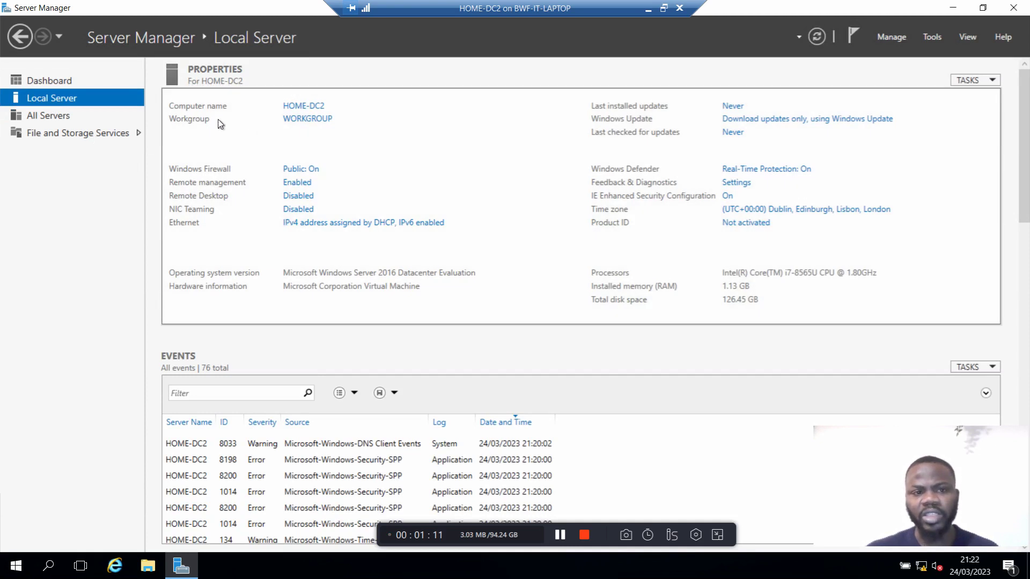
Step: Open HOME-DC2's System Properties and Computer Name/Domain Changes, highlight the name, then cancel unchanged
left_click(307, 110)
left_click(282, 24)
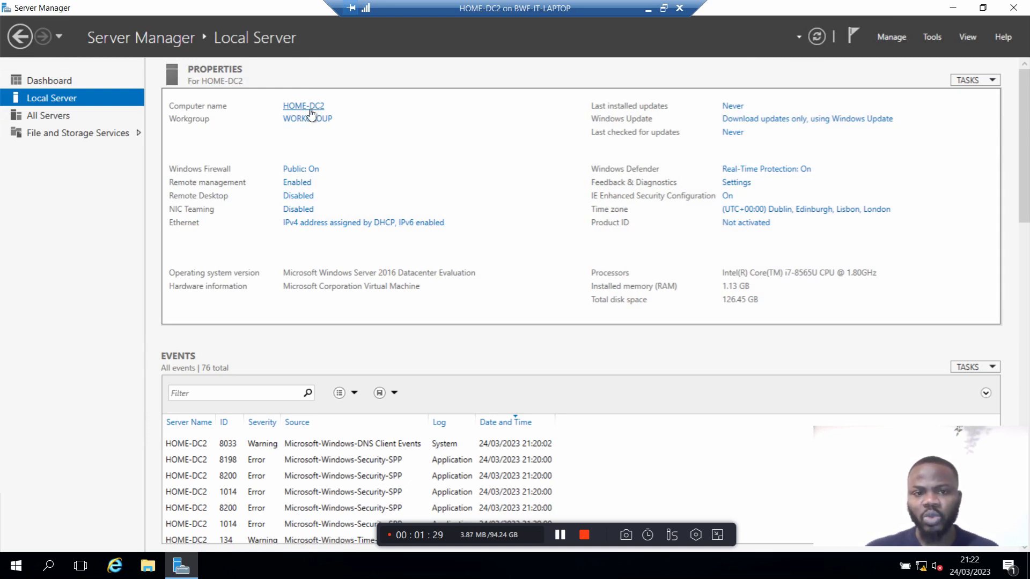
left_click(309, 109)
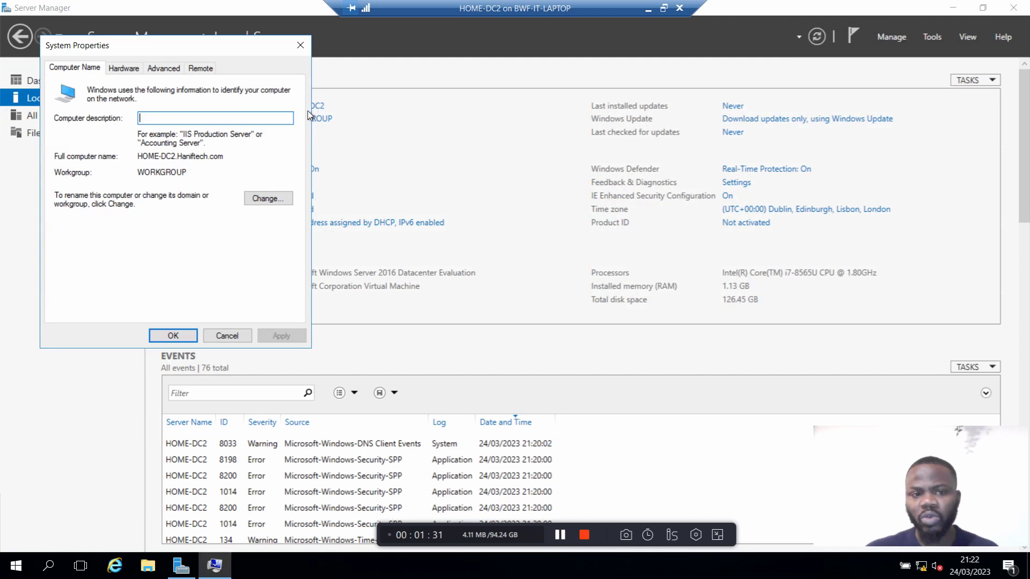
left_click(275, 204)
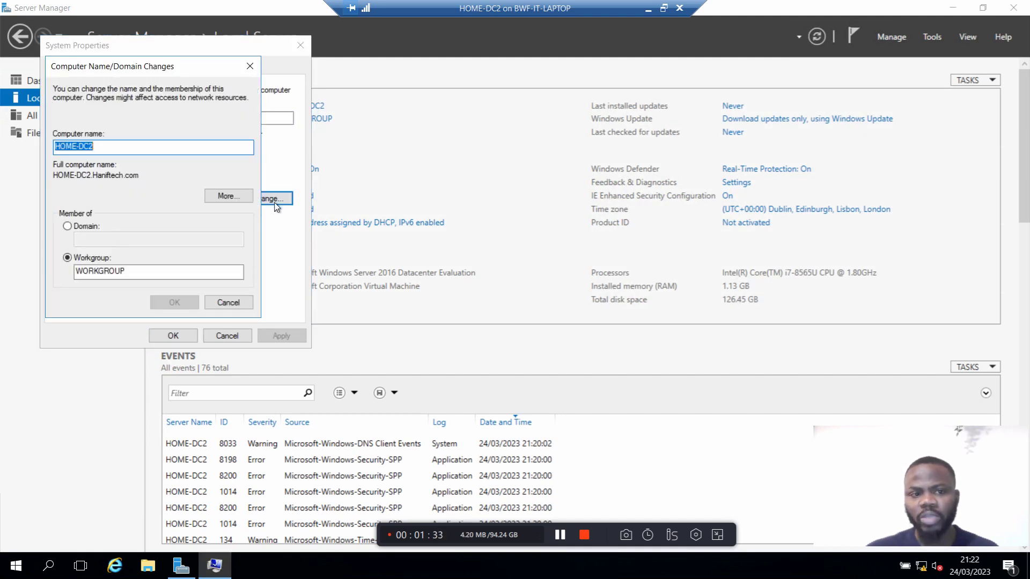
left_click_drag(150, 153, 50, 155)
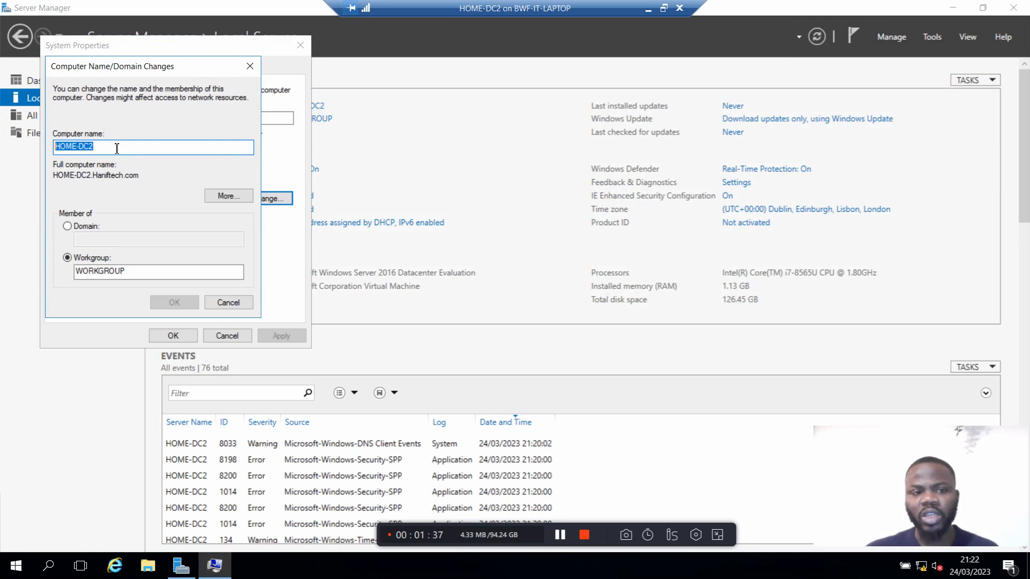
left_click_drag(117, 153, 66, 153)
left_click(90, 151)
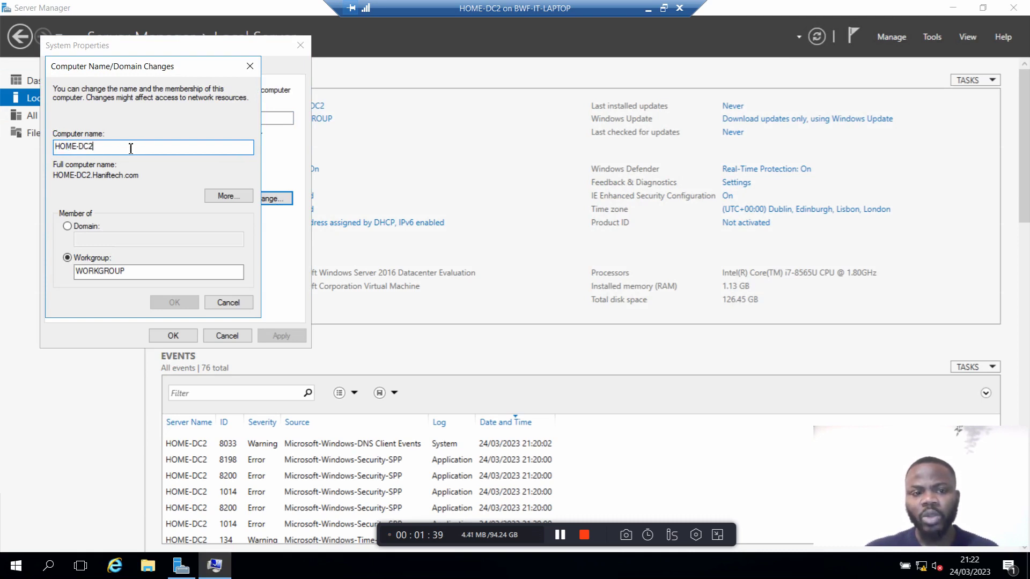
left_click_drag(145, 149, 65, 152)
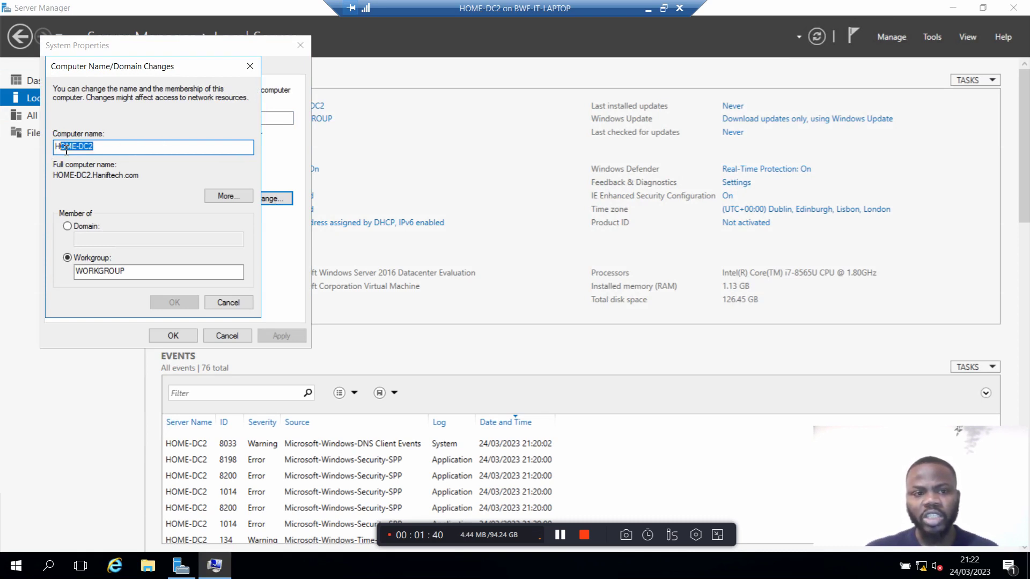
left_click(230, 305)
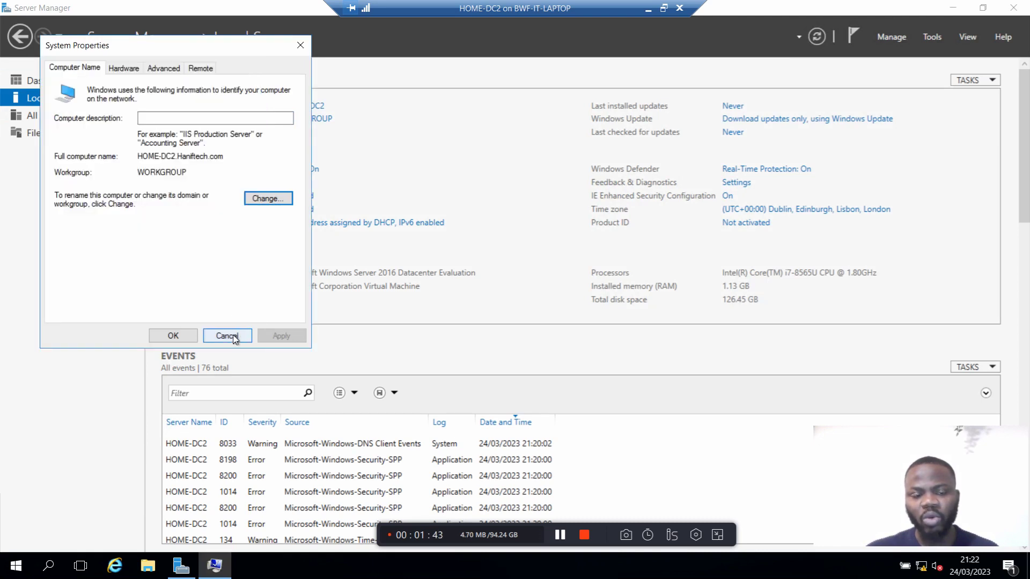
Step: Close System Properties without changes and expand the recorder's drawing panel
left_click(234, 336)
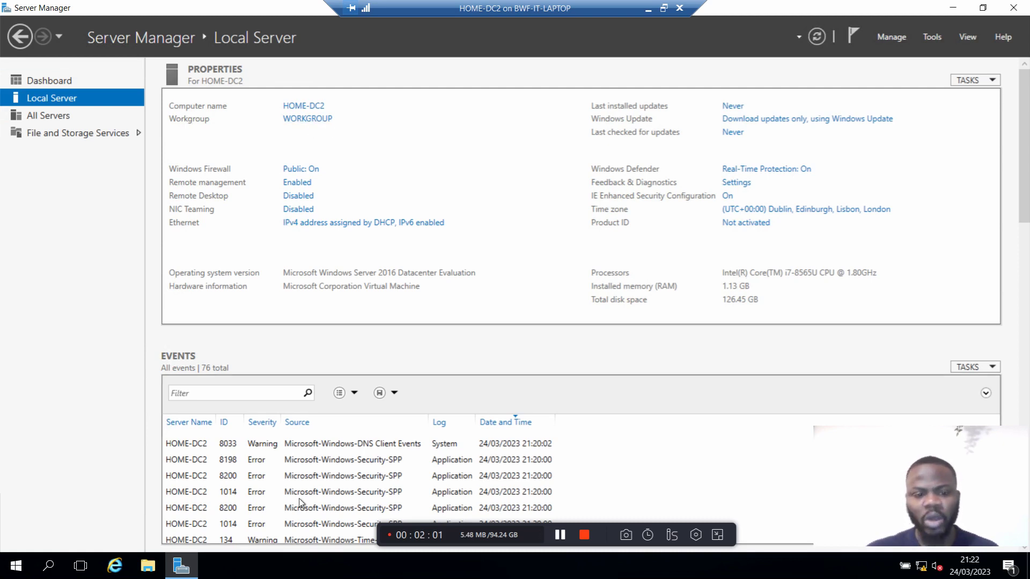
left_click(672, 534)
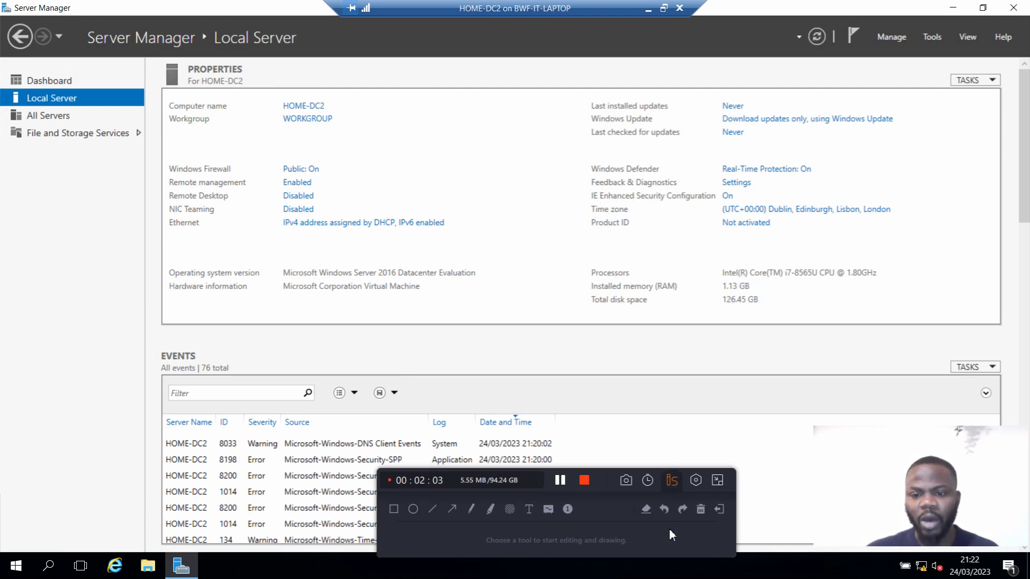
Step: Turn the screen into a blank whiteboard and spray 'Home / Private' in pink
left_click(548, 510)
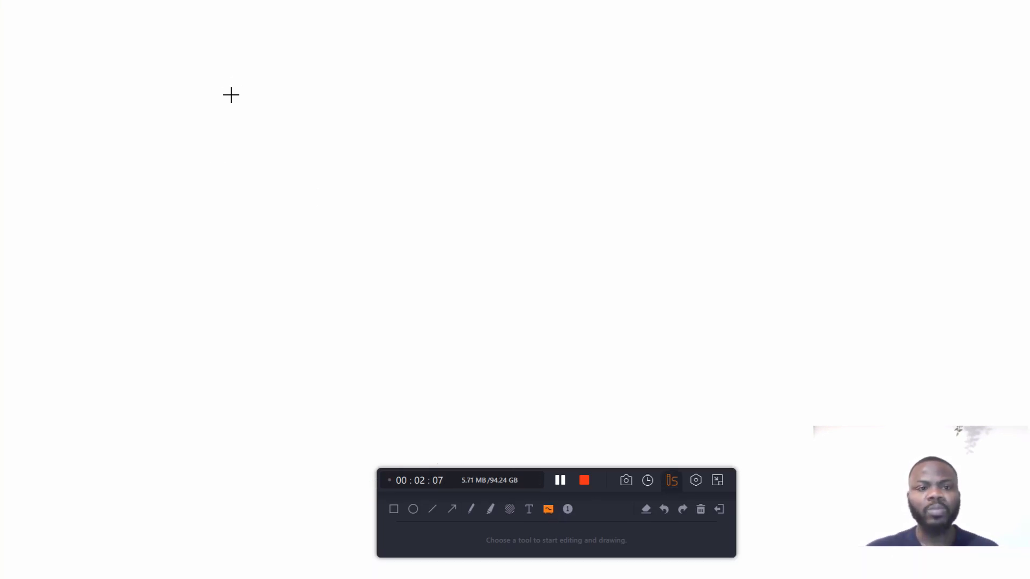
left_click(510, 508)
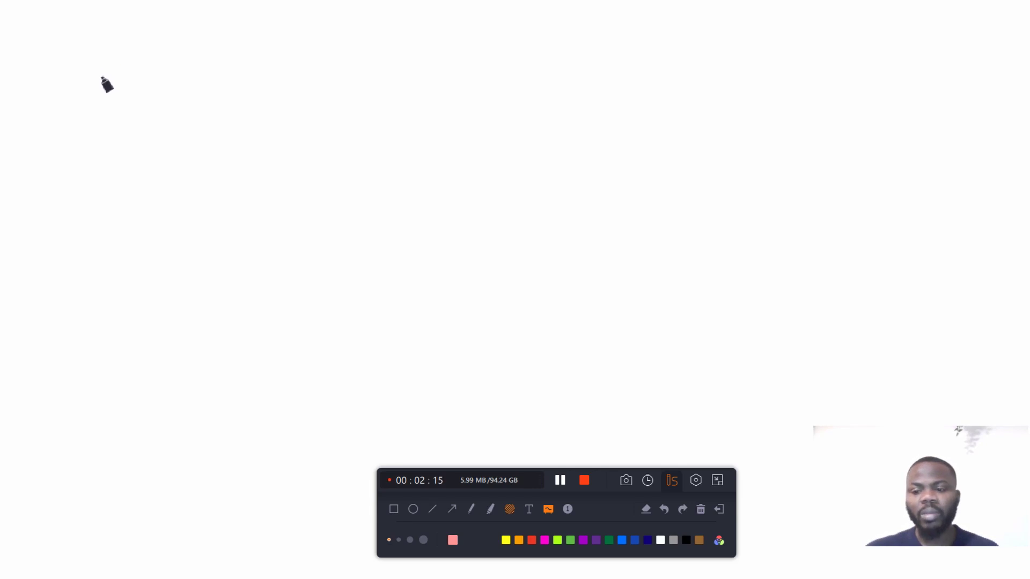
left_click_drag(100, 53, 108, 111)
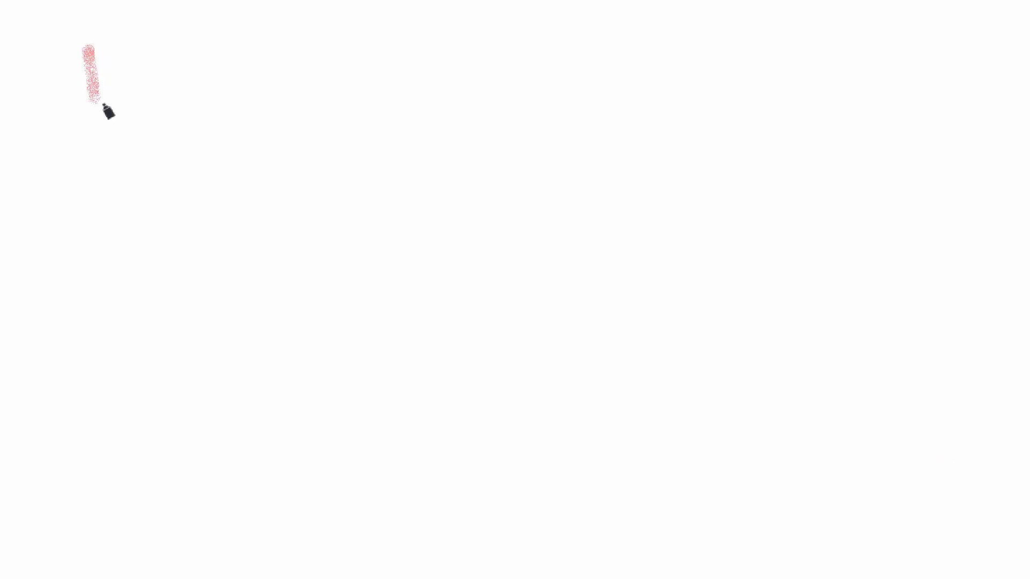
mouse_move(113, 54)
left_mouse_down()
mouse_move(107, 102)
mouse_move(138, 94)
mouse_move(213, 119)
mouse_move(244, 114)
left_mouse_up()
left_click_drag(288, 36, 275, 140)
mouse_move(316, 70)
left_mouse_down()
mouse_move(339, 157)
mouse_move(337, 99)
mouse_move(366, 140)
mouse_move(379, 96)
mouse_move(413, 126)
mouse_move(462, 115)
mouse_move(509, 129)
left_mouse_up()
mouse_move(499, 67)
left_mouse_down()
mouse_move(528, 117)
mouse_move(574, 124)
mouse_move(560, 104)
mouse_move(570, 94)
mouse_move(563, 108)
left_mouse_up()
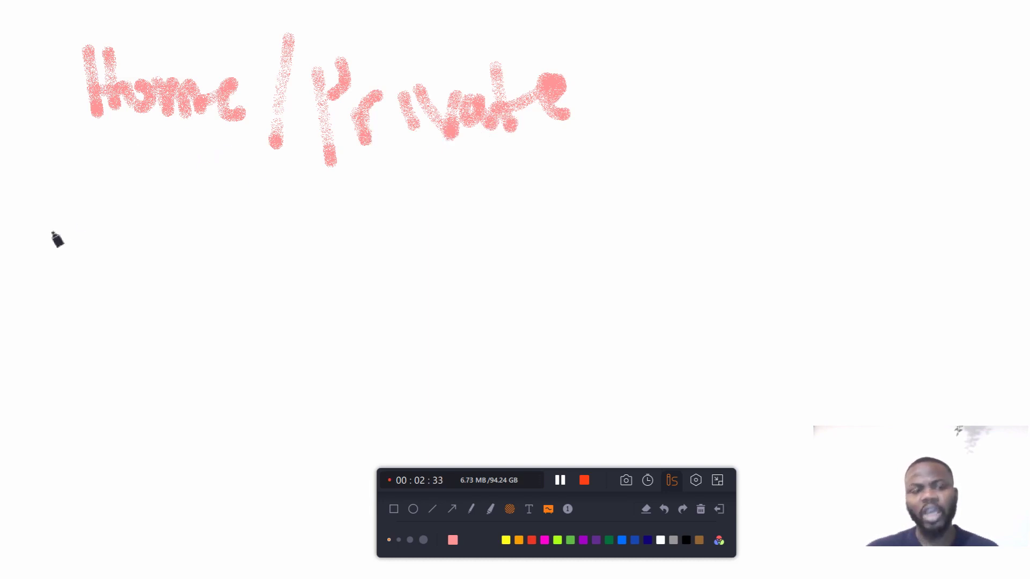
Step: Spray 'Workgroup' below it and begin writing 'Domain' at the lower left
mouse_move(85, 221)
left_mouse_down()
mouse_move(115, 255)
mouse_move(151, 194)
left_mouse_up()
mouse_move(172, 240)
left_mouse_down()
mouse_move(207, 247)
mouse_move(236, 283)
mouse_move(241, 253)
mouse_move(271, 252)
mouse_move(304, 275)
mouse_move(331, 230)
mouse_move(356, 227)
mouse_move(403, 252)
mouse_move(460, 239)
mouse_move(450, 268)
left_mouse_up()
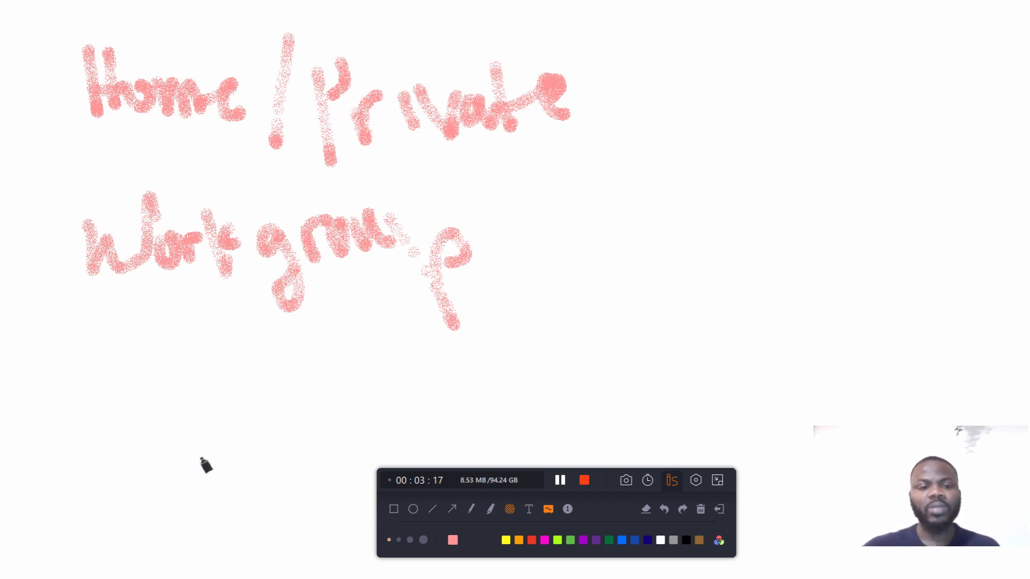
mouse_move(91, 394)
left_mouse_down()
mouse_move(154, 370)
mouse_move(83, 426)
left_mouse_up()
Step: Finish writing 'Domain' and draw a box around it
mouse_move(172, 409)
left_mouse_down()
mouse_move(223, 425)
mouse_move(264, 403)
mouse_move(267, 421)
mouse_move(286, 400)
mouse_move(315, 427)
left_mouse_up()
left_click(257, 341)
left_click_drag(72, 459, 323, 462)
mouse_move(65, 326)
left_mouse_down()
mouse_move(316, 311)
mouse_move(359, 432)
mouse_move(294, 468)
mouse_move(78, 476)
mouse_move(69, 337)
mouse_move(340, 313)
left_mouse_up()
Step: Draw a line to a boxed 'DC' branching to three A's, and link Domain toward Workgroup
left_click_drag(629, 261, 632, 247)
mouse_move(643, 196)
left_mouse_down()
mouse_move(651, 284)
mouse_move(679, 201)
mouse_move(674, 268)
left_mouse_up()
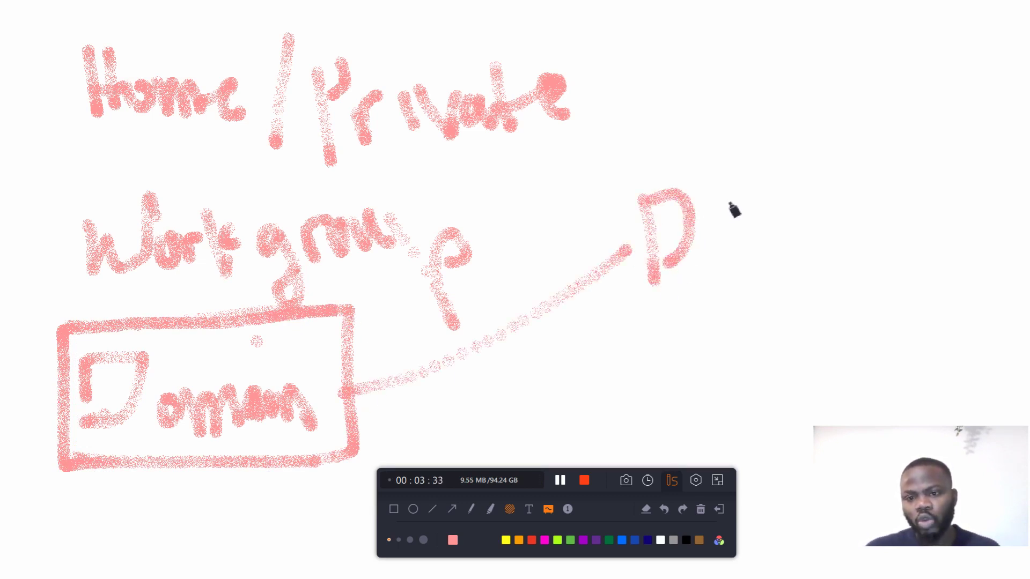
left_click_drag(728, 201, 733, 236)
mouse_move(644, 293)
left_mouse_down()
mouse_move(719, 286)
mouse_move(765, 227)
mouse_move(638, 184)
mouse_move(651, 284)
mouse_move(669, 292)
mouse_move(765, 275)
mouse_move(756, 203)
mouse_move(642, 186)
left_mouse_up()
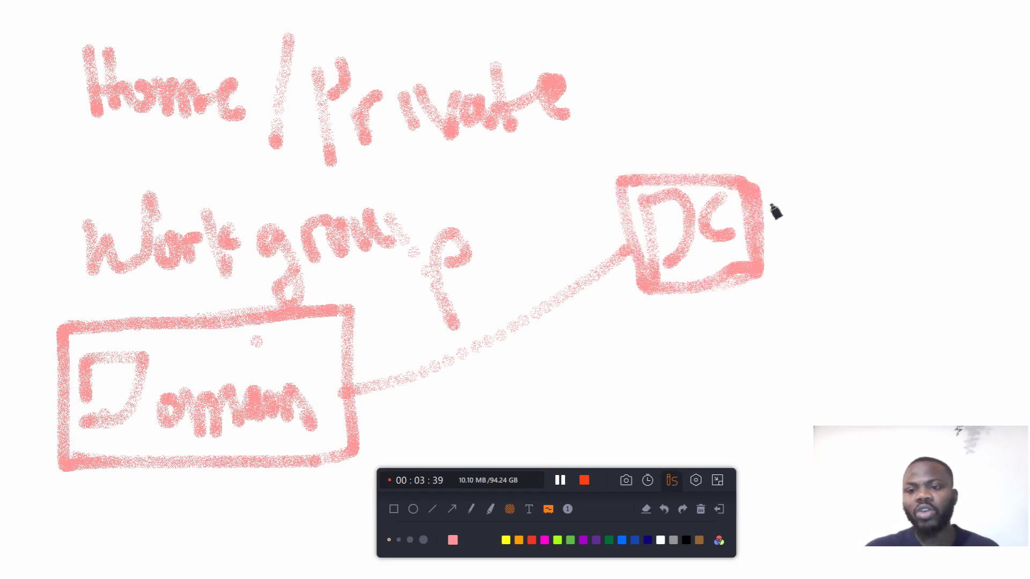
mouse_move(759, 185)
left_mouse_down()
mouse_move(826, 144)
mouse_move(840, 116)
mouse_move(841, 144)
mouse_move(858, 149)
mouse_move(804, 207)
mouse_move(864, 199)
mouse_move(896, 212)
mouse_move(893, 200)
left_mouse_up()
mouse_move(764, 204)
left_mouse_down()
mouse_move(837, 258)
mouse_move(871, 222)
mouse_move(905, 272)
left_mouse_up()
left_click_drag(841, 248, 914, 251)
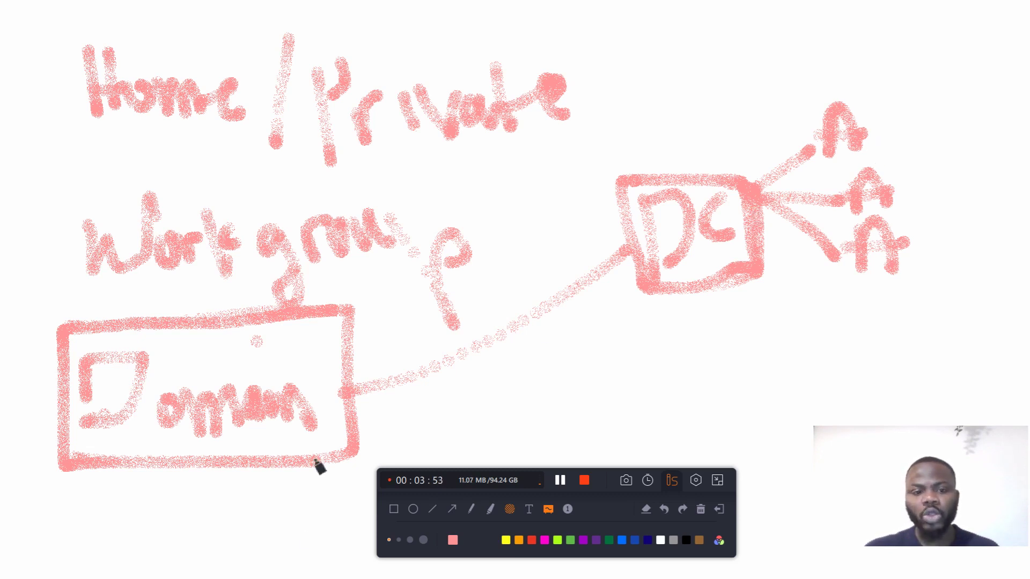
left_click_drag(351, 396, 457, 340)
left_click_drag(358, 397, 489, 394)
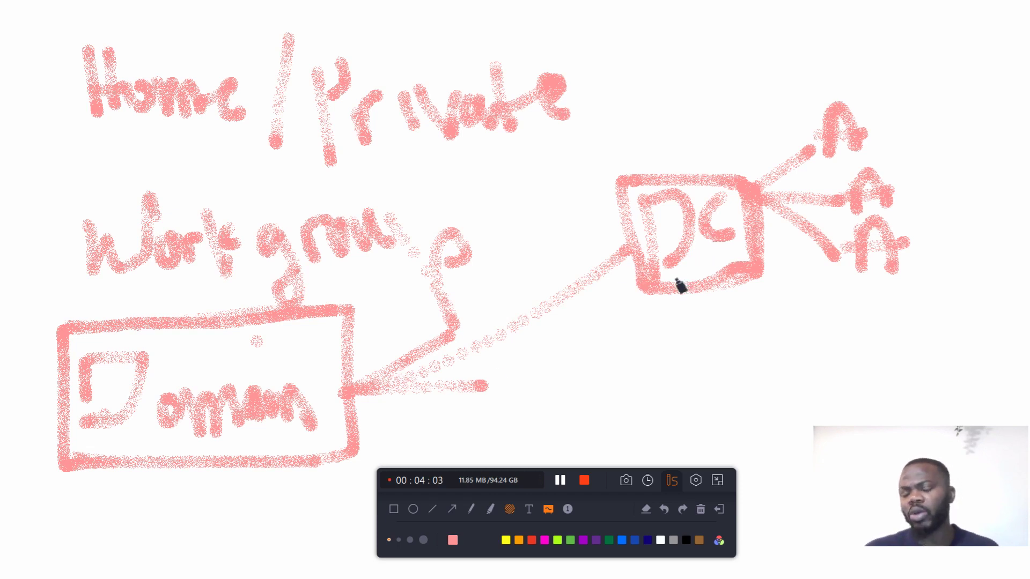
Step: Thicken the DC branches, redraw the A marks, and start a small box below DC
left_click_drag(769, 201, 834, 156)
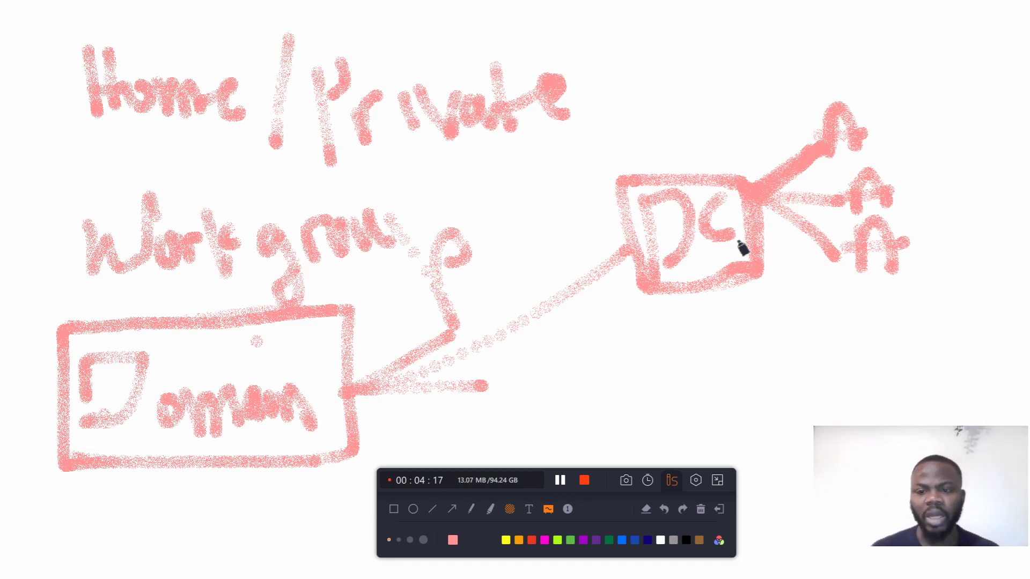
left_click_drag(850, 130, 879, 131)
mouse_move(864, 199)
left_mouse_down()
mouse_move(894, 206)
mouse_move(917, 187)
left_mouse_up()
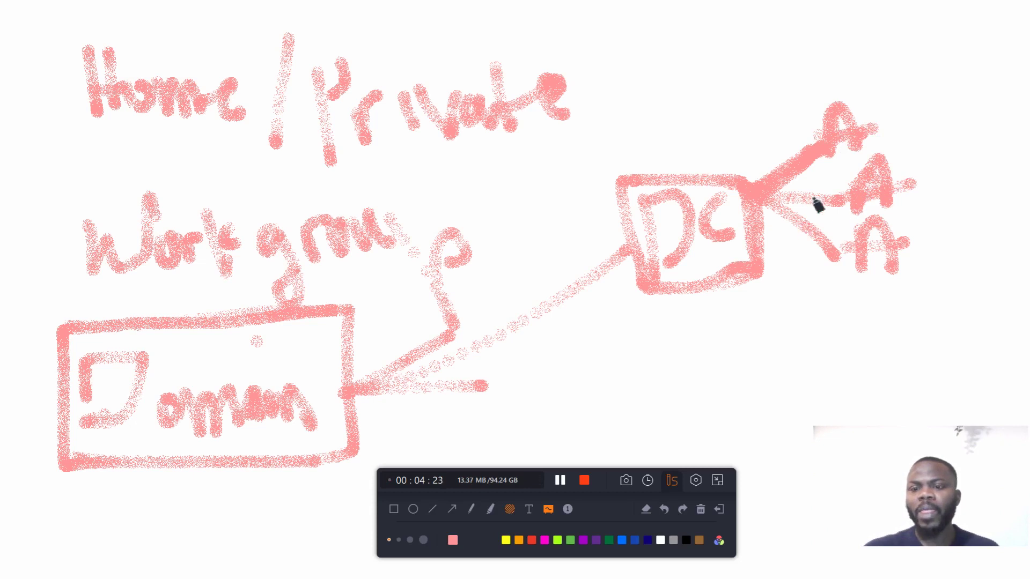
mouse_move(677, 346)
left_mouse_down()
mouse_move(674, 370)
mouse_move(749, 396)
mouse_move(679, 409)
mouse_move(671, 369)
left_mouse_up()
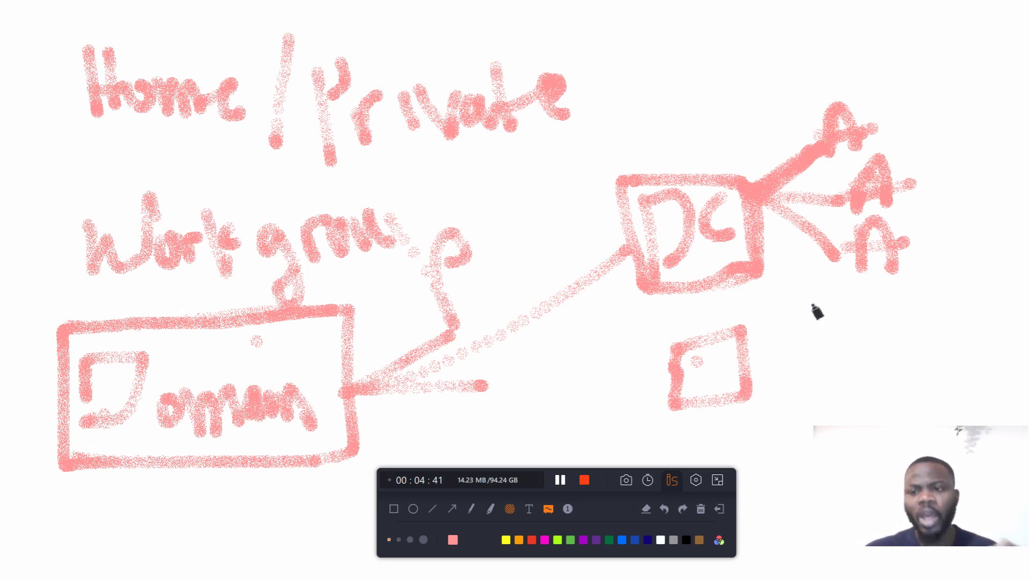
left_click_drag(914, 186, 924, 185)
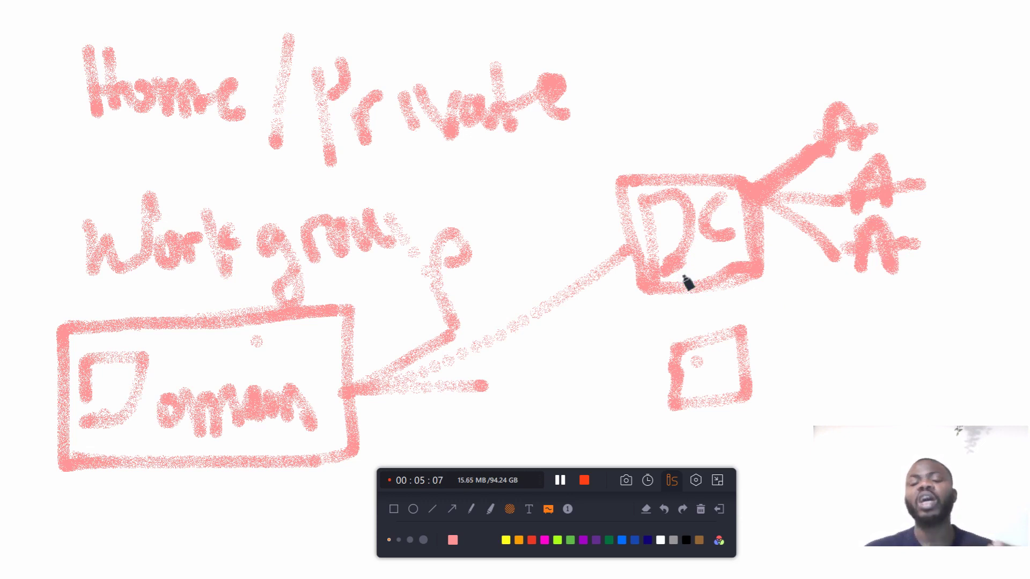
Step: Write a label with '11' at the top right and box it
left_click_drag(653, 68, 828, 34)
mouse_move(667, 99)
left_mouse_down()
mouse_move(672, 130)
mouse_move(697, 126)
left_mouse_up()
left_click_drag(676, 81, 716, 77)
mouse_move(640, 91)
left_mouse_down()
mouse_move(749, 97)
mouse_move(689, 156)
mouse_move(646, 90)
mouse_move(699, 100)
mouse_move(845, 64)
left_mouse_up()
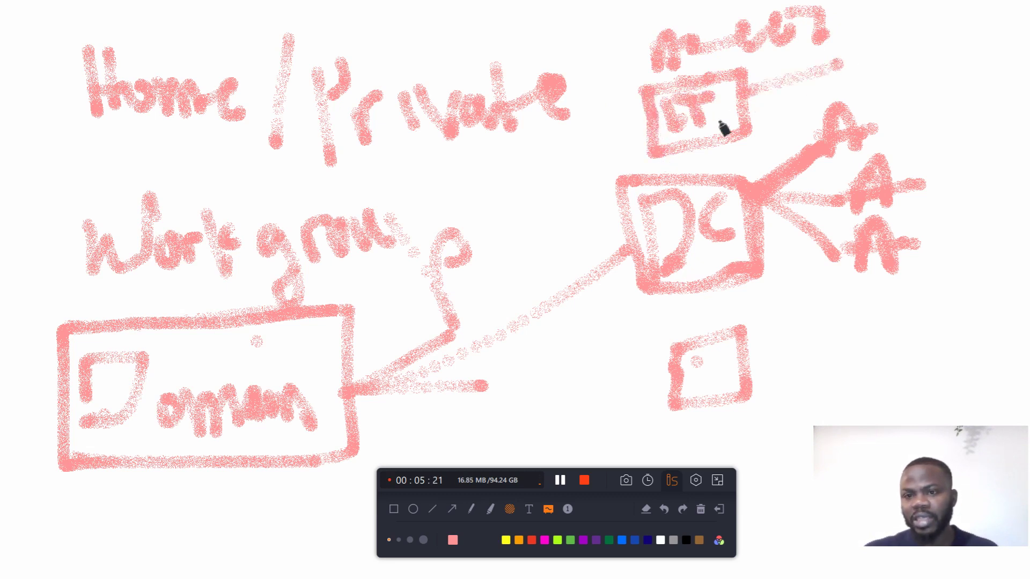
Step: Add arrows around the IT box, extend the top A's arrow, and underline Home / Private
mouse_move(807, 106)
left_mouse_down()
mouse_move(764, 101)
mouse_move(816, 136)
left_mouse_up()
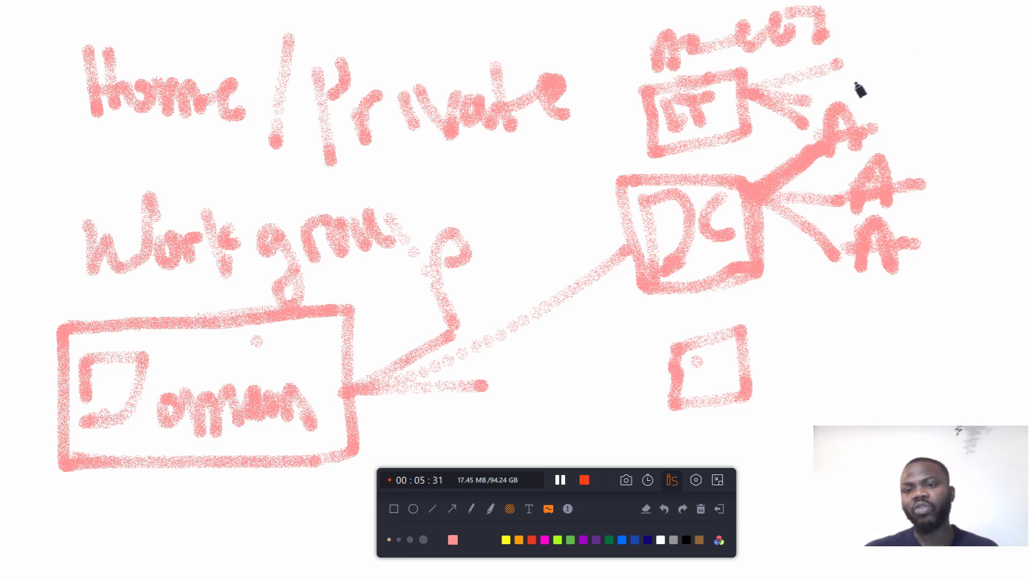
mouse_move(849, 73)
left_mouse_down()
mouse_move(856, 46)
mouse_move(910, 64)
mouse_move(977, 42)
mouse_move(988, 73)
mouse_move(981, 96)
mouse_move(1024, 81)
mouse_move(919, 33)
mouse_move(858, 37)
mouse_move(853, 93)
mouse_move(1021, 94)
mouse_move(1024, 35)
mouse_move(858, 44)
left_mouse_up()
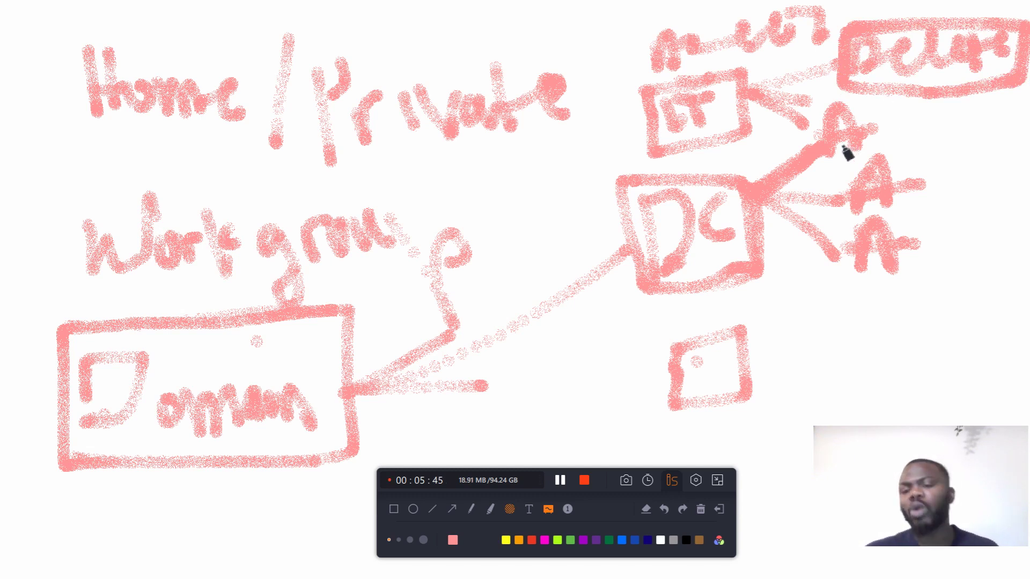
left_click_drag(832, 149, 899, 145)
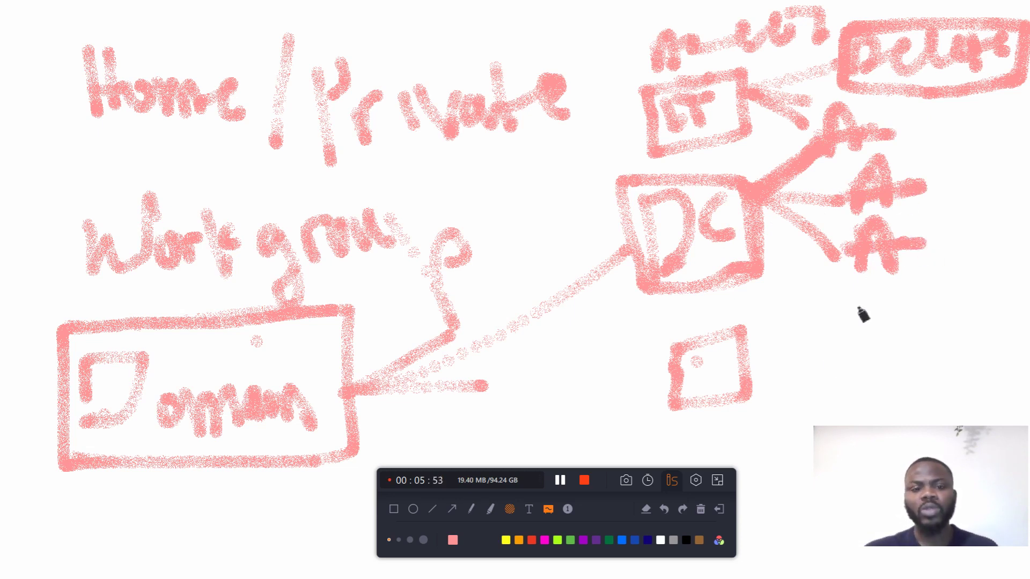
mouse_move(88, 140)
left_mouse_down()
mouse_move(296, 141)
mouse_move(570, 102)
mouse_move(11, 62)
mouse_move(32, 101)
mouse_move(149, 142)
mouse_move(188, 142)
left_mouse_up()
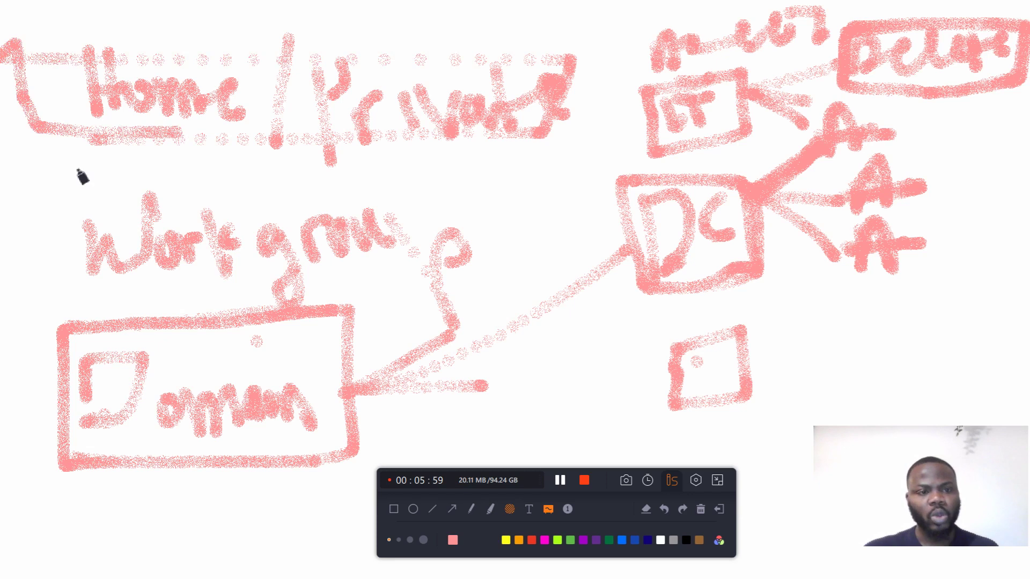
Step: Loop around Home / Private and Workgroup, then wipe all drawings from the whiteboard
mouse_move(70, 72)
left_mouse_down()
mouse_move(458, 39)
mouse_move(568, 79)
mouse_move(515, 134)
mouse_move(97, 150)
left_mouse_up()
mouse_move(59, 197)
left_mouse_down()
mouse_move(199, 184)
mouse_move(515, 258)
mouse_move(63, 292)
mouse_move(71, 301)
left_mouse_up()
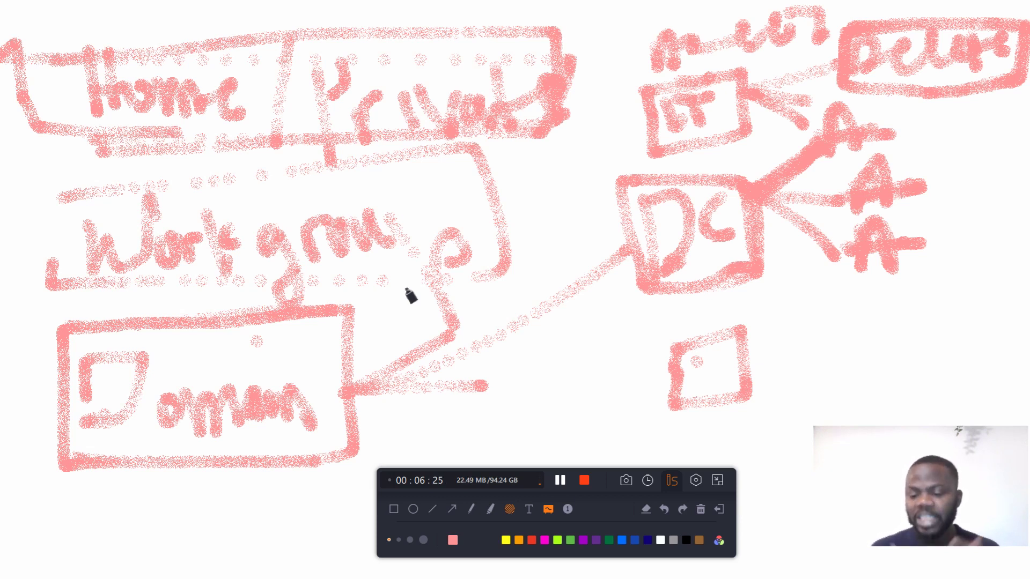
left_click(702, 510)
Step: Exit the whiteboard to show HOME-DC2's Local Server page again
left_click(719, 511)
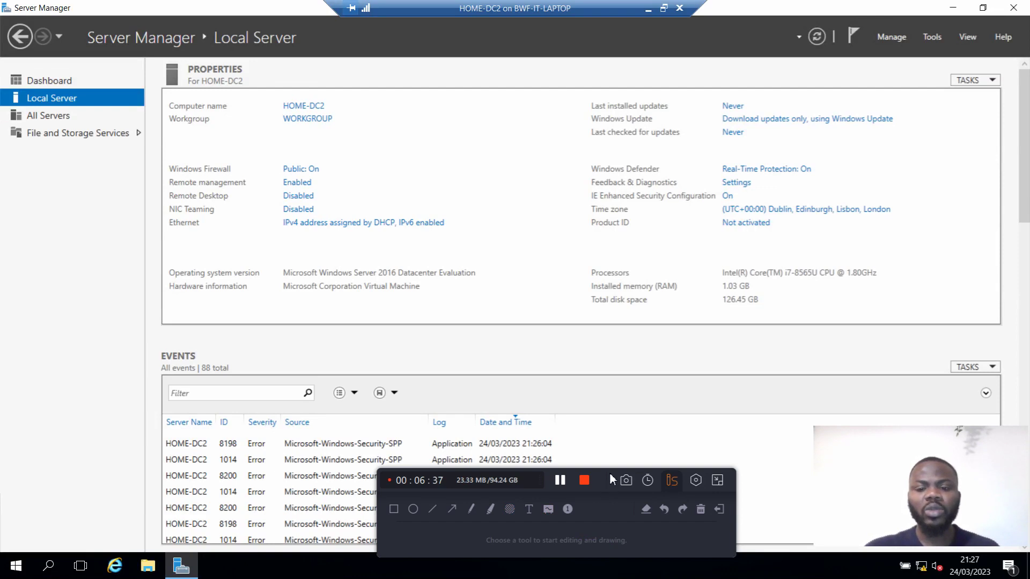
left_click_drag(610, 474, 605, 490)
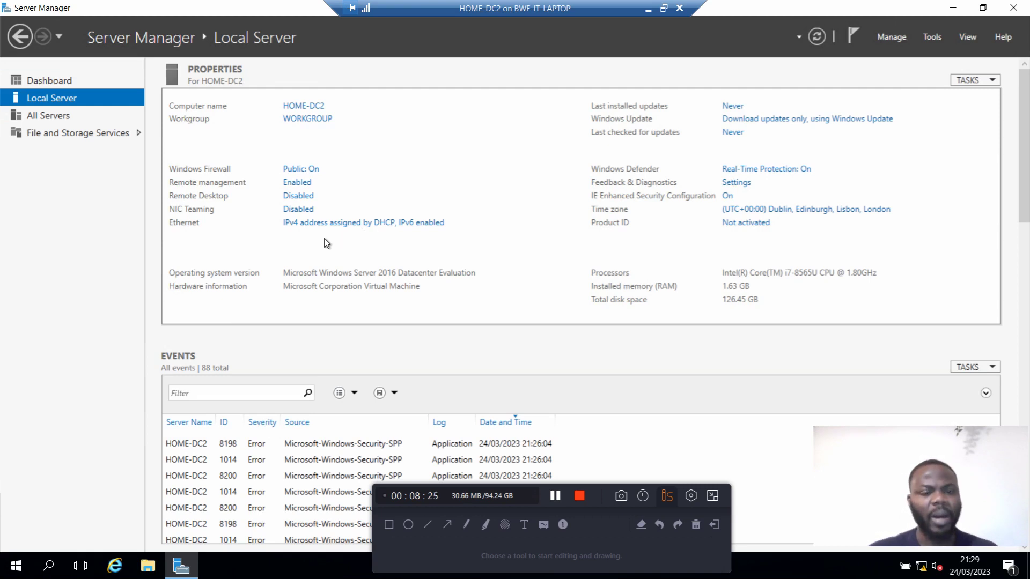
Step: Browse All Servers and File and Storage Services, then go back to the Dashboard
left_click(49, 117)
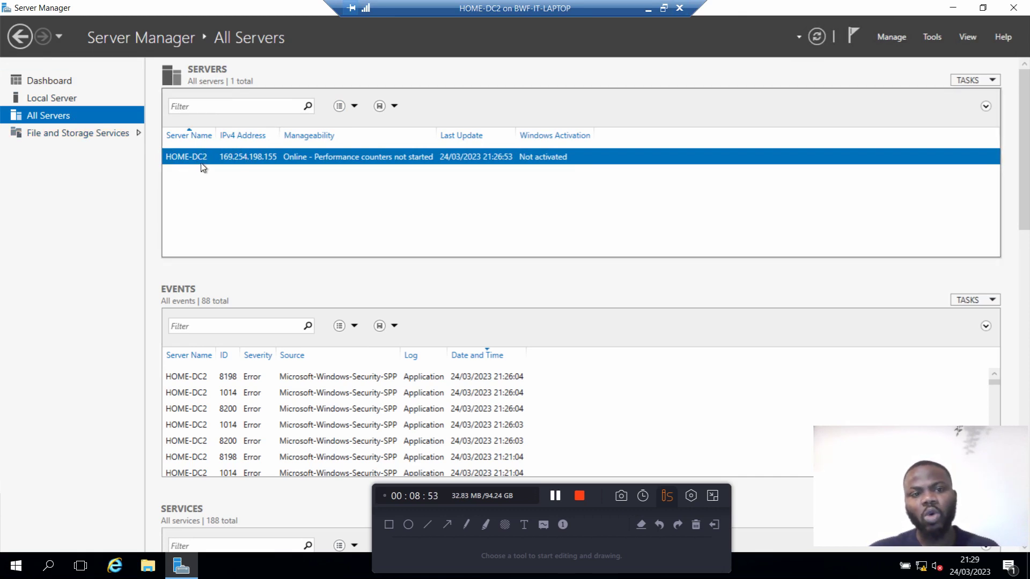
left_click(92, 135)
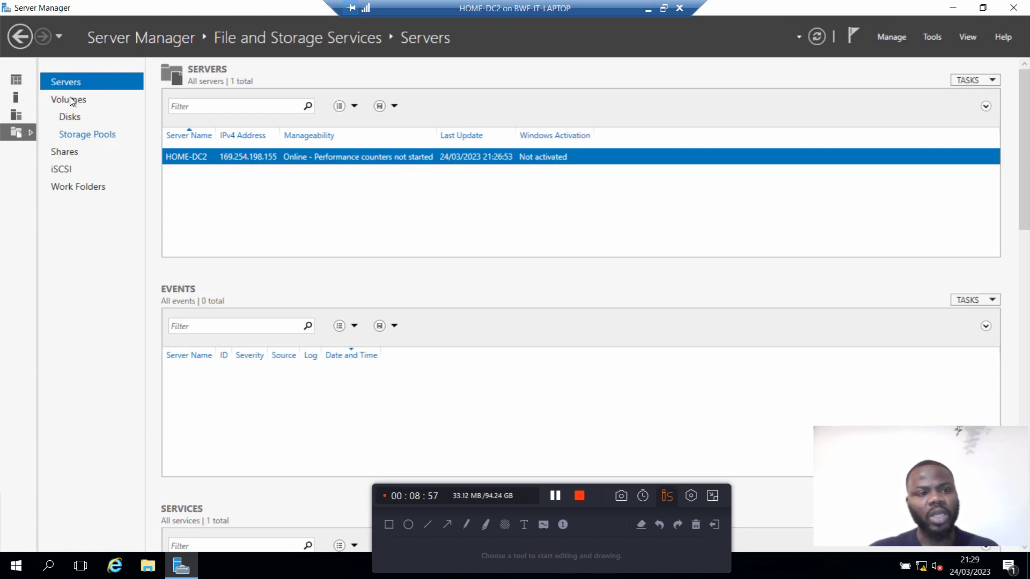
left_click(16, 81)
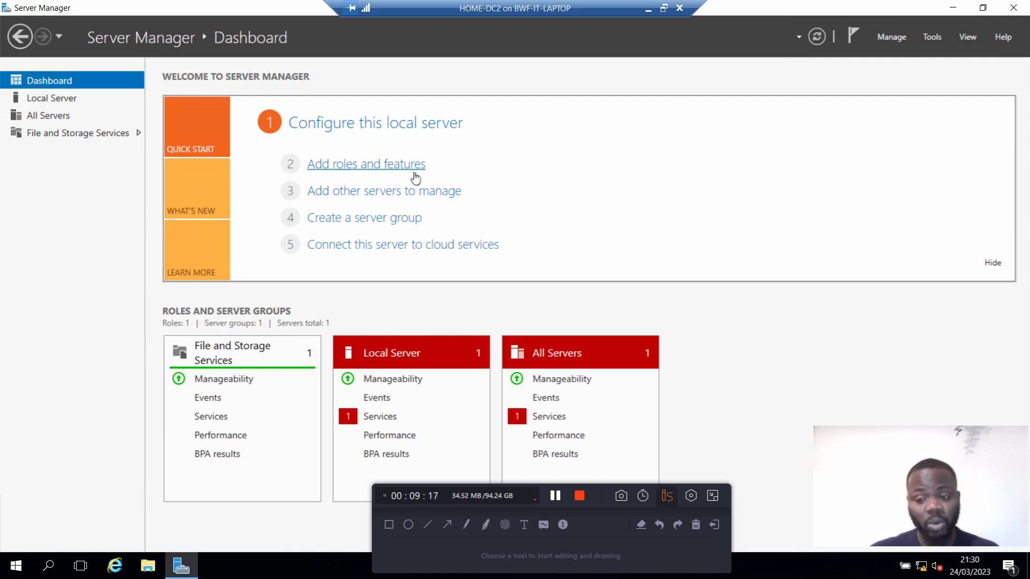
left_click(54, 98)
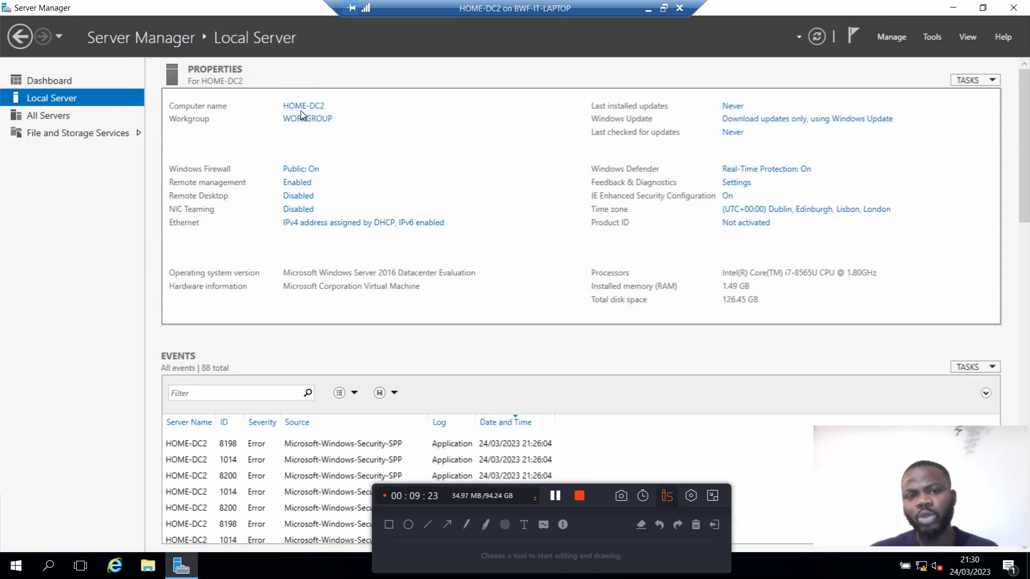
left_click(65, 85)
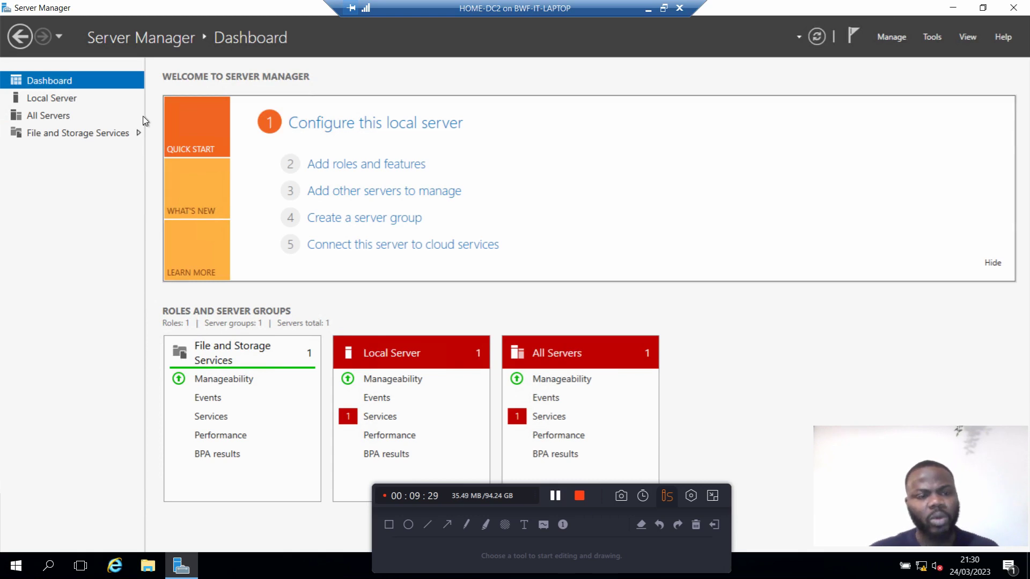
left_click(49, 101)
left_click(52, 86)
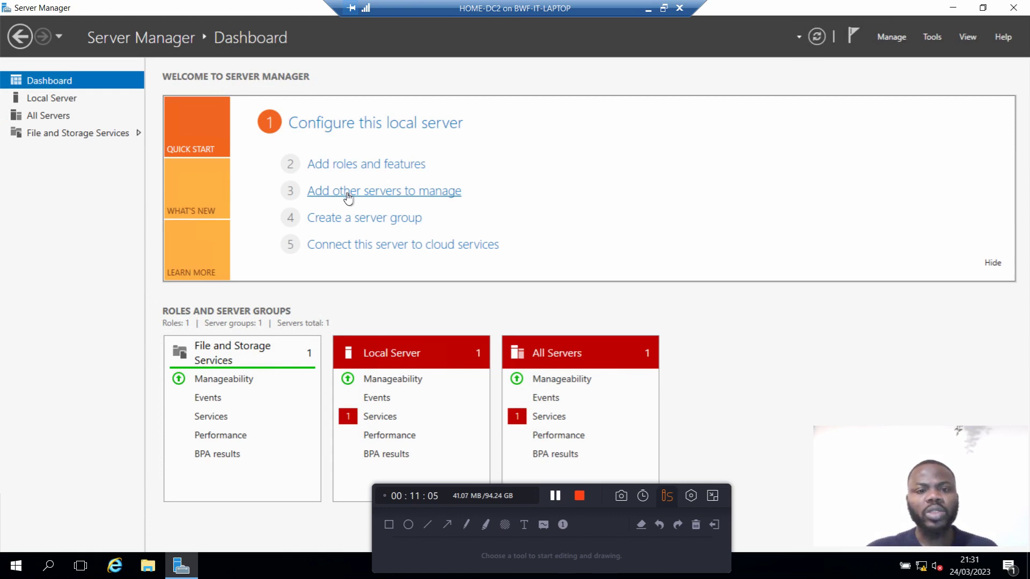
left_click(389, 202)
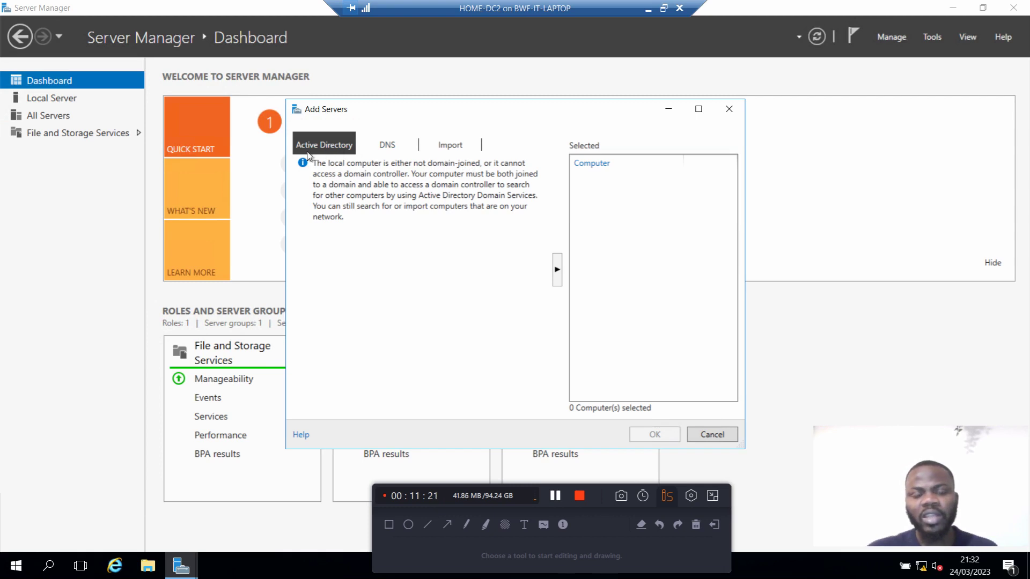
left_click(732, 116)
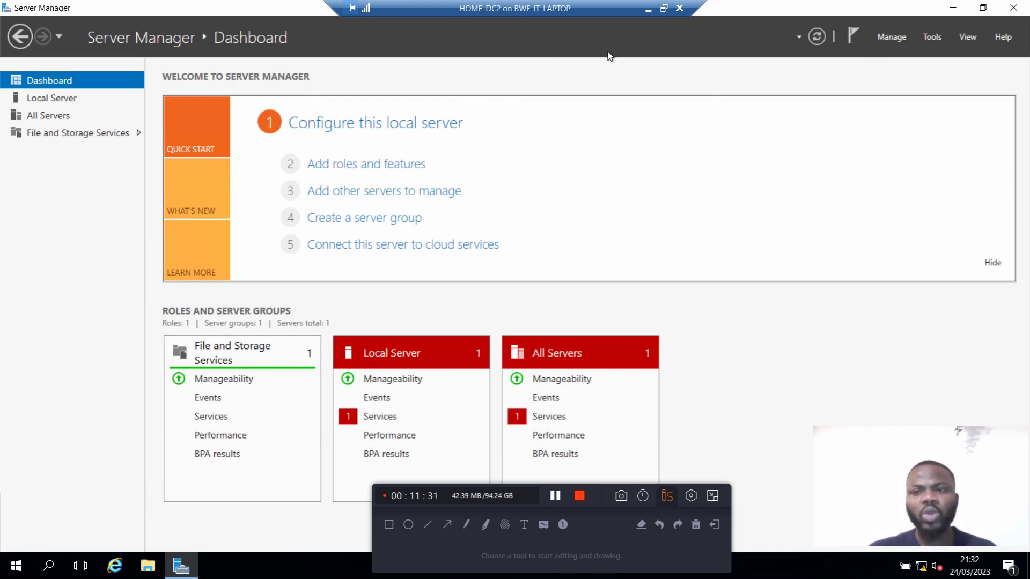
left_click(894, 41)
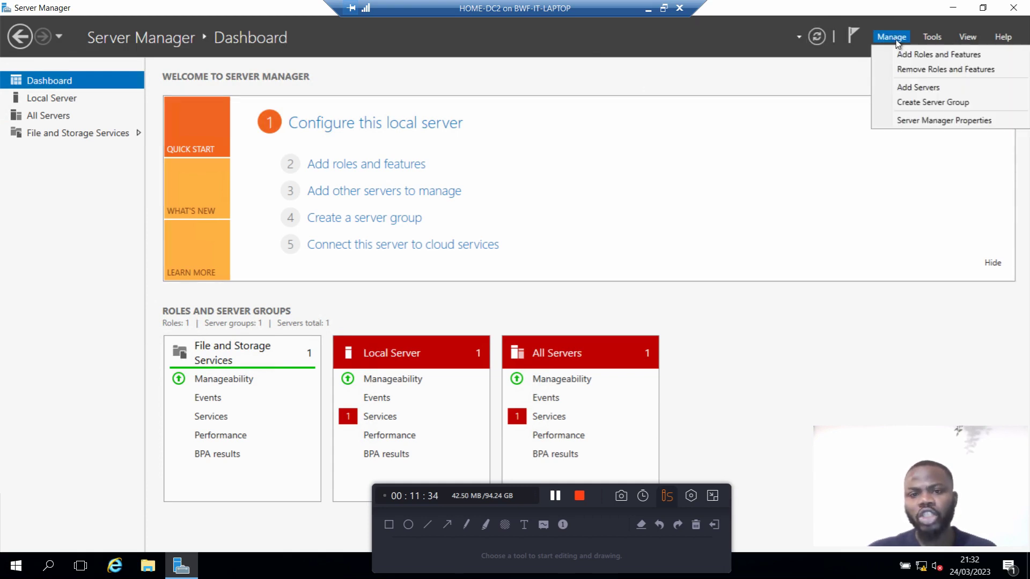
left_click(931, 58)
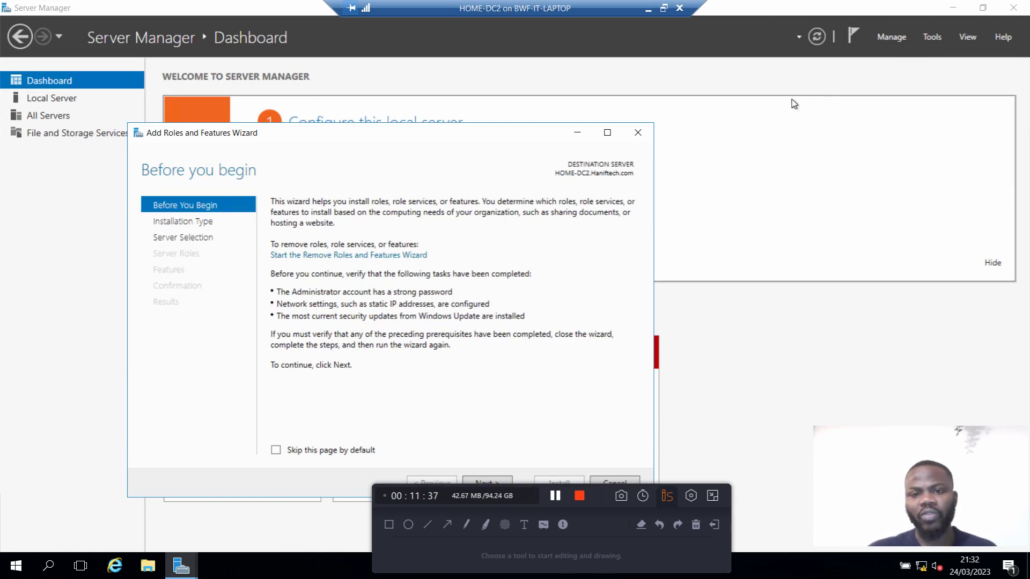
left_click(638, 132)
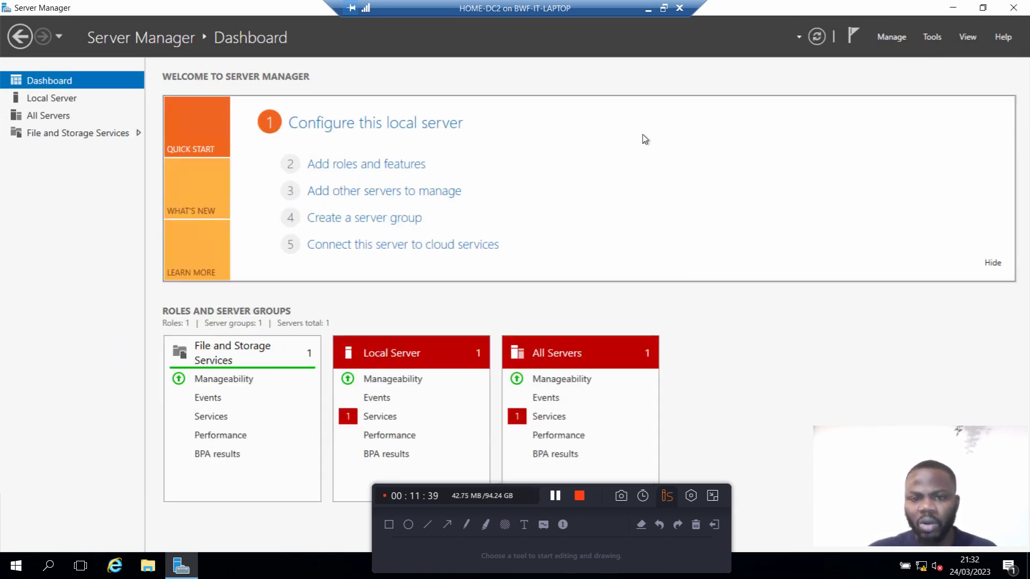
Step: Launch Add Roles and Features from Quick Start and drag the wizard further into view
left_click(368, 170)
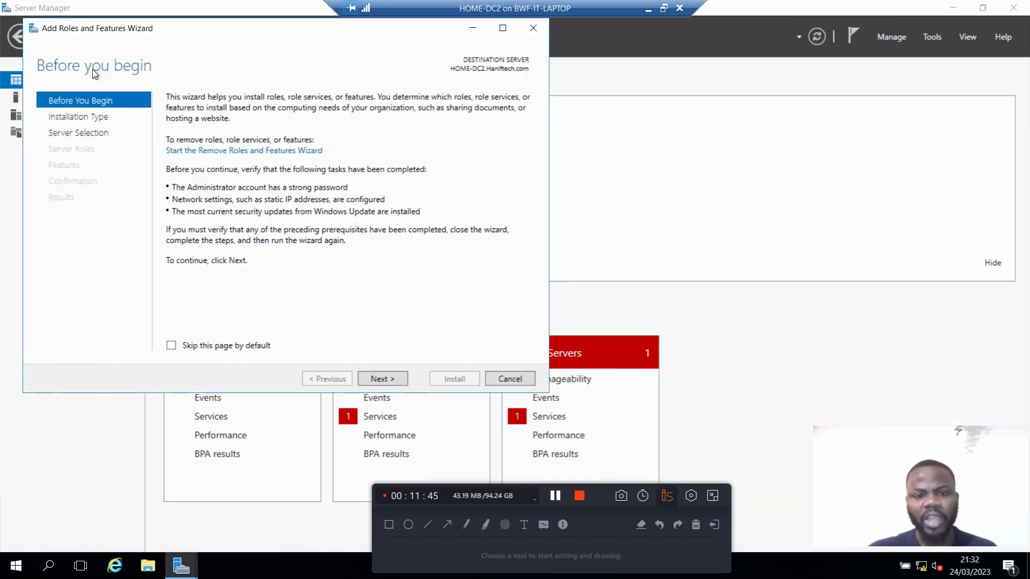
left_click_drag(310, 38, 405, 60)
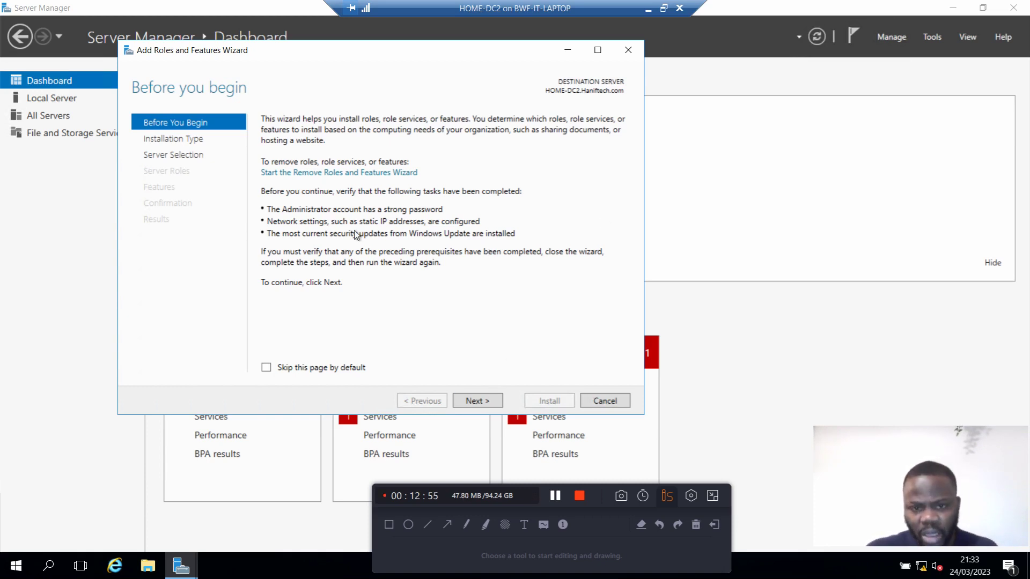
Step: Move past Before You Begin with role-based installation kept, reaching destination server selection for HOME-DC2
left_click(477, 401)
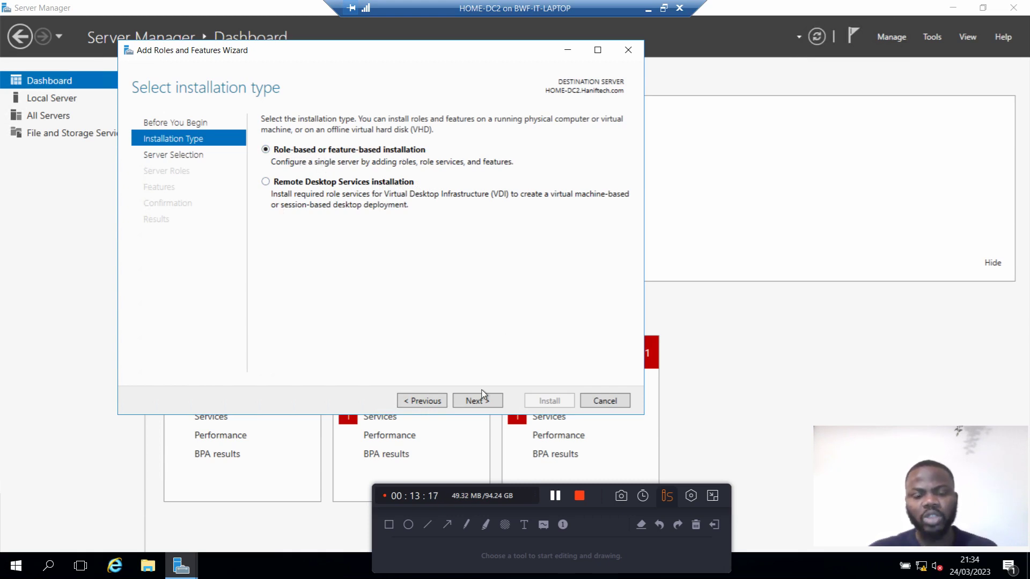
left_click(479, 405)
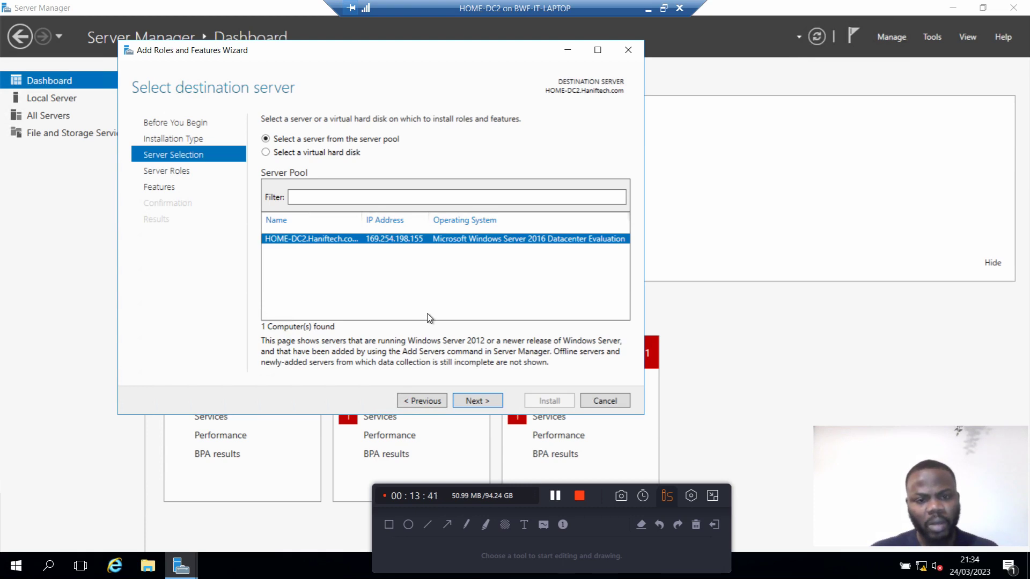
left_click(477, 401)
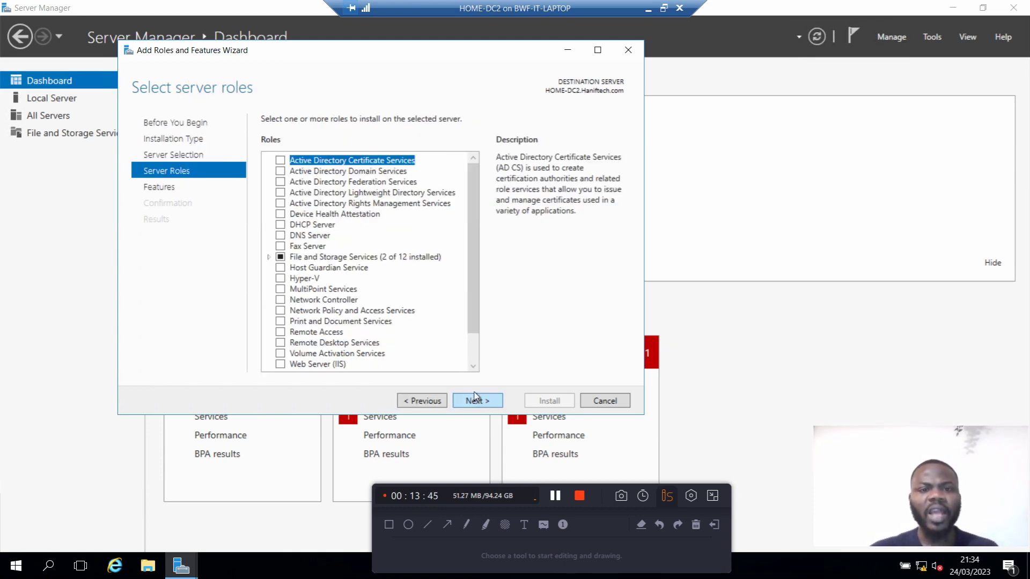
left_click_drag(475, 243, 460, 177)
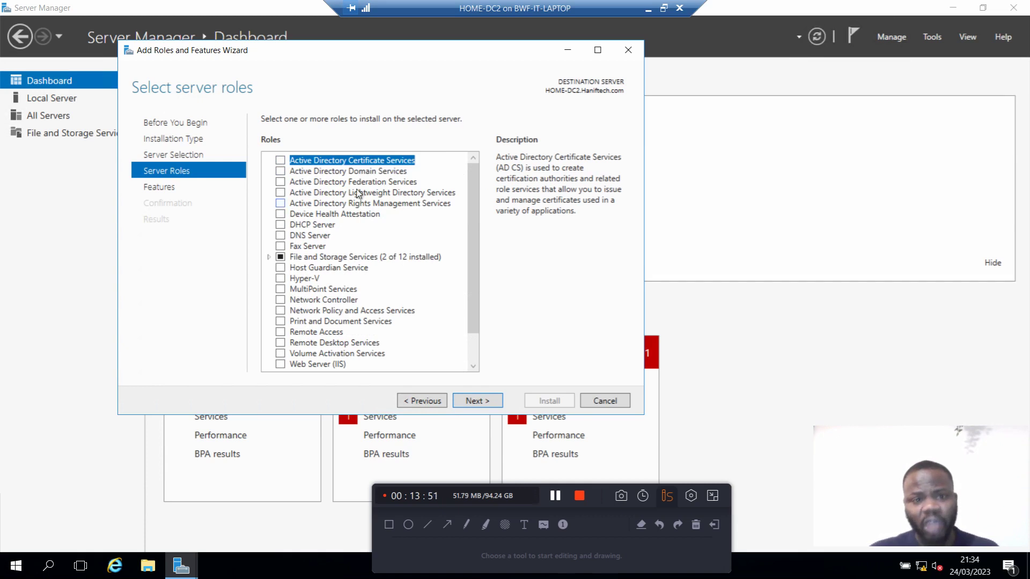
left_click_drag(475, 217, 466, 166)
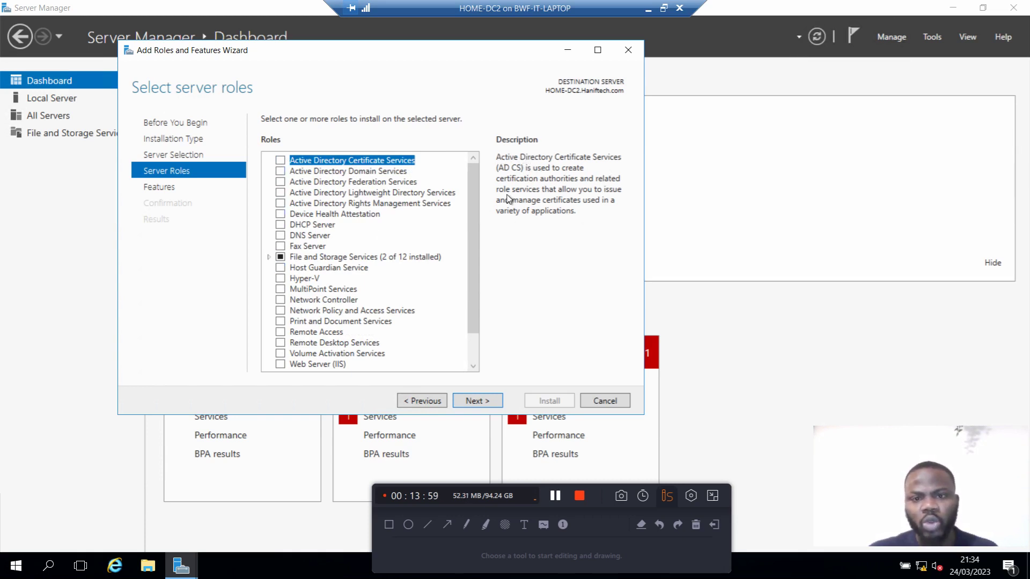
left_click(303, 226)
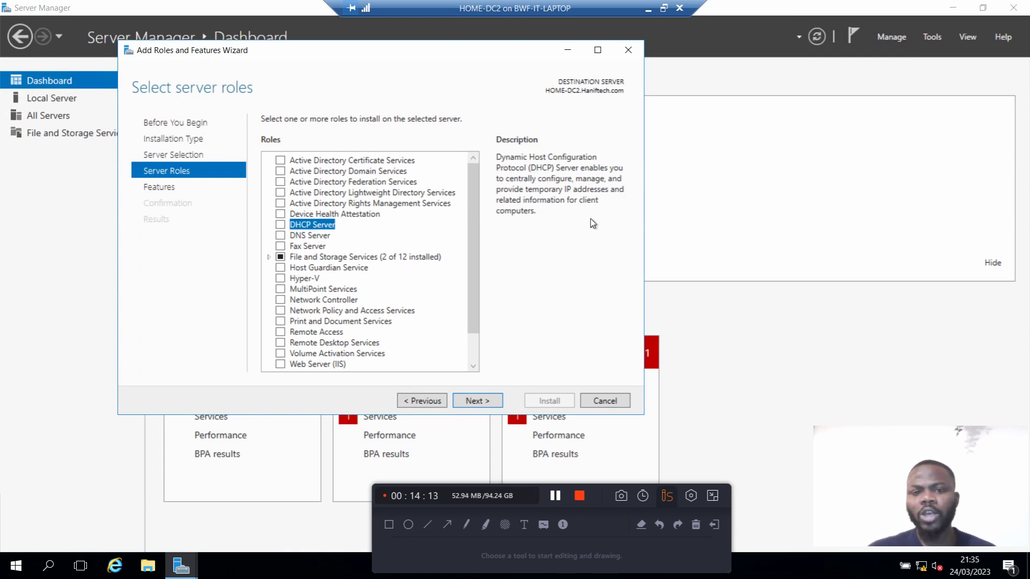
left_click(323, 237)
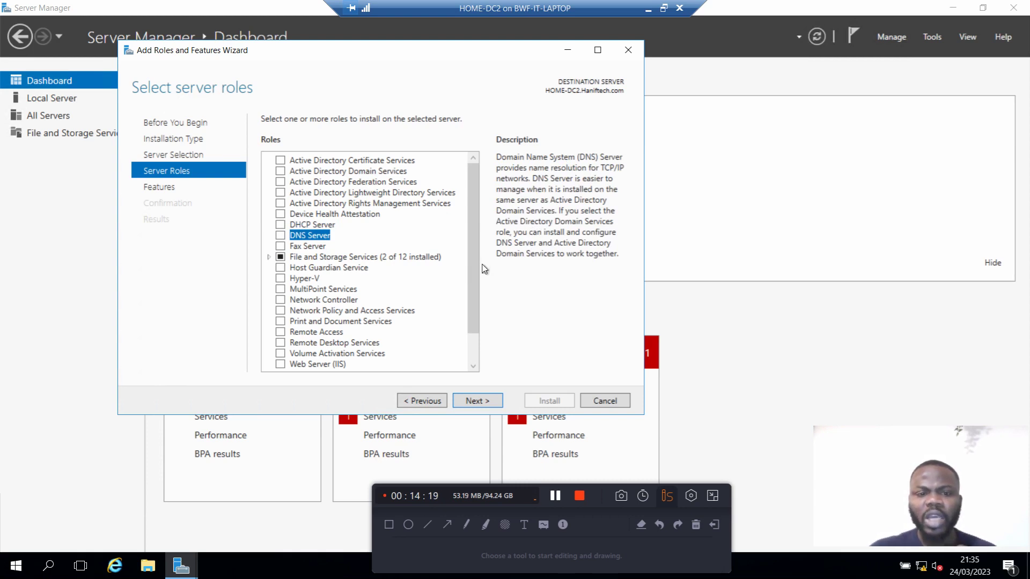
left_click_drag(475, 272, 429, 343)
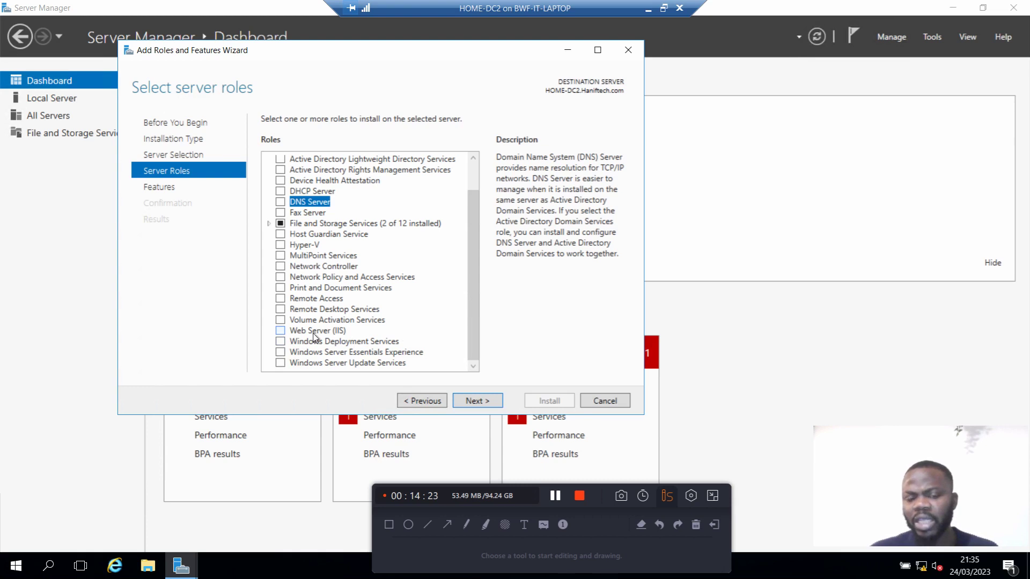
left_click_drag(472, 300, 474, 217)
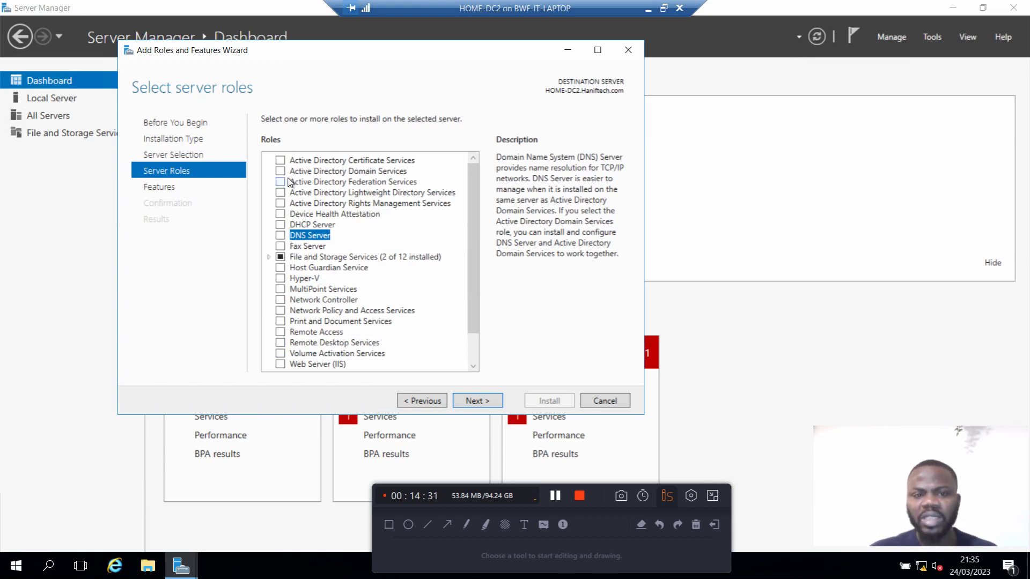
left_click(306, 172)
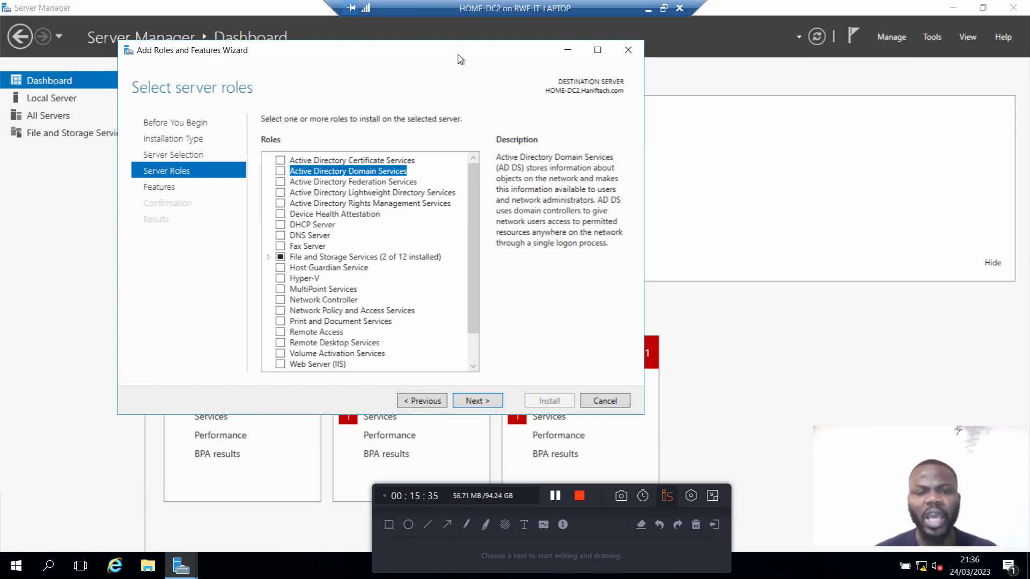
Step: Tick Active Directory Domain Services, accept its required management tools, and continue to Select features
left_click(280, 171)
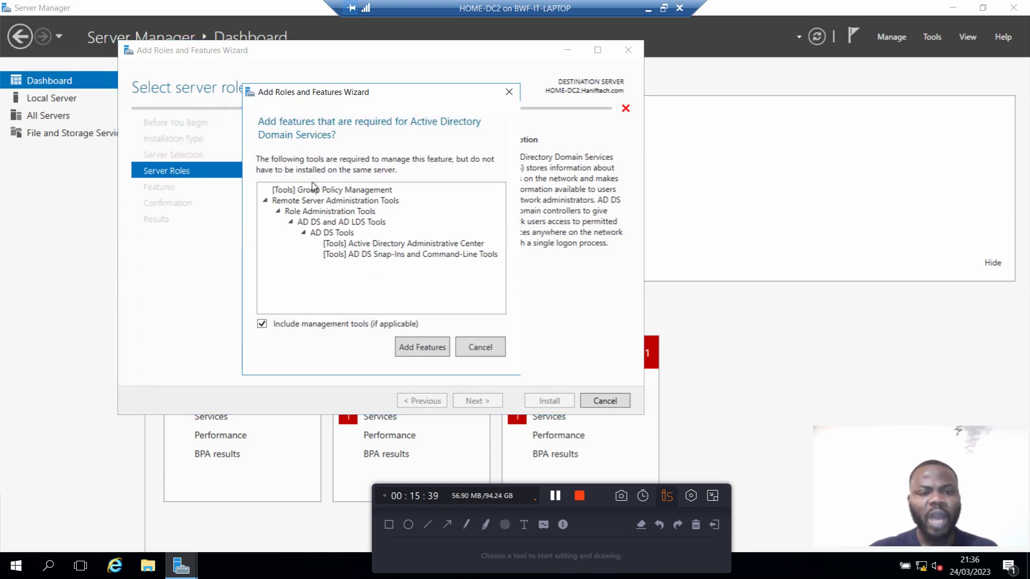
left_click(509, 92)
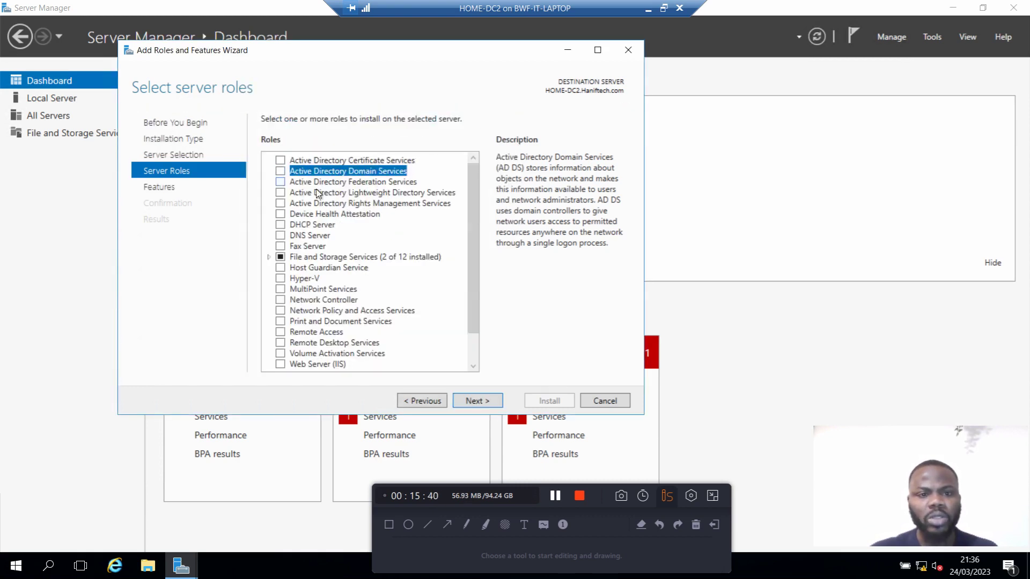
left_click(280, 171)
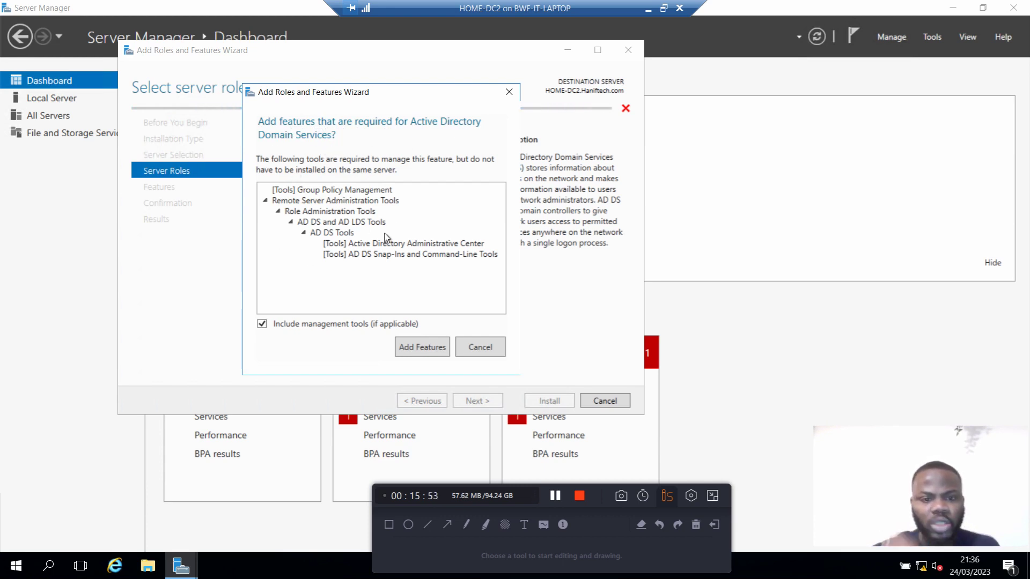
left_click(427, 351)
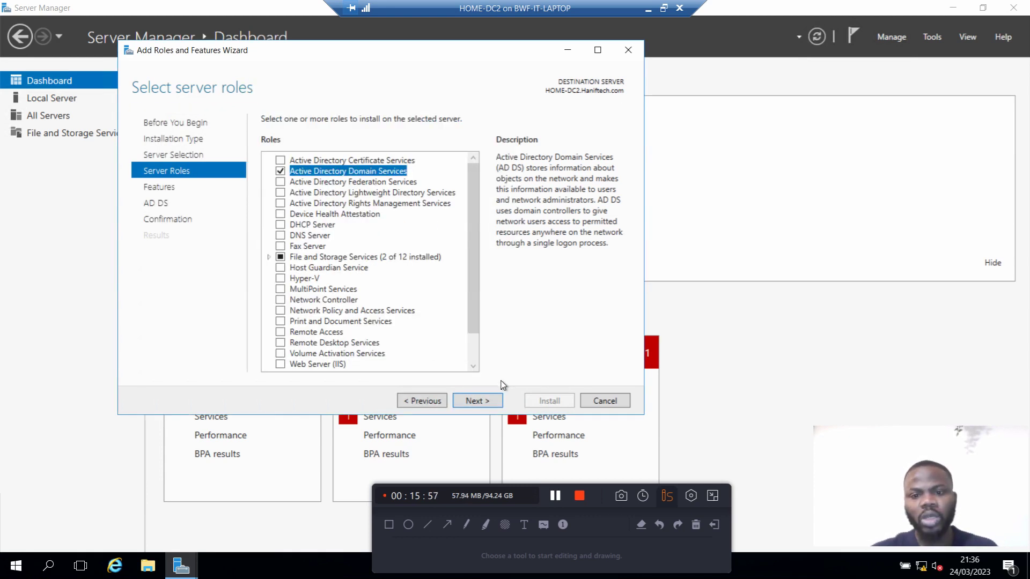
left_click(477, 403)
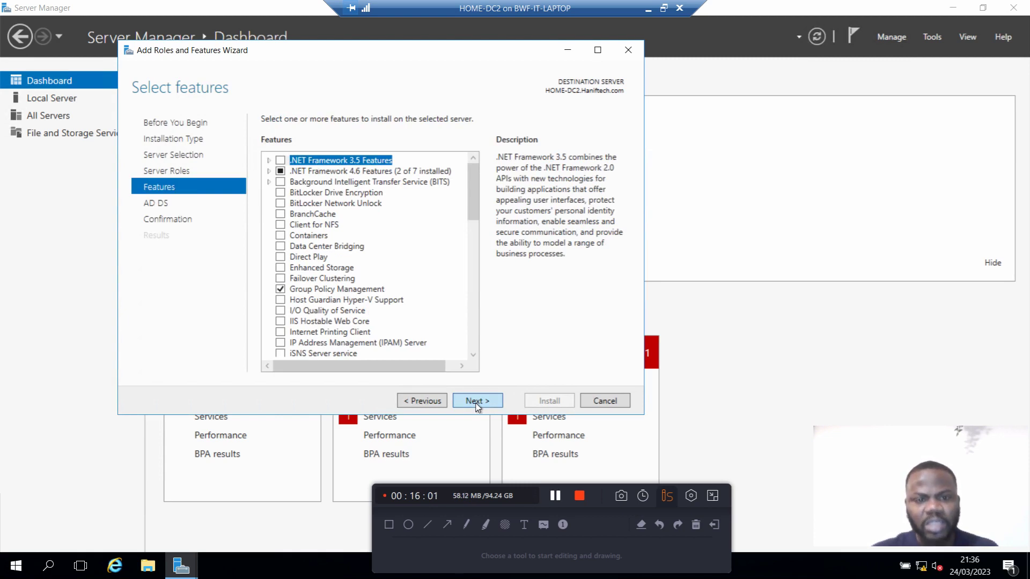
Step: Scroll through the features list, read the AD DS notes, and continue to Confirm installation selections
left_click(476, 402)
left_click(422, 401)
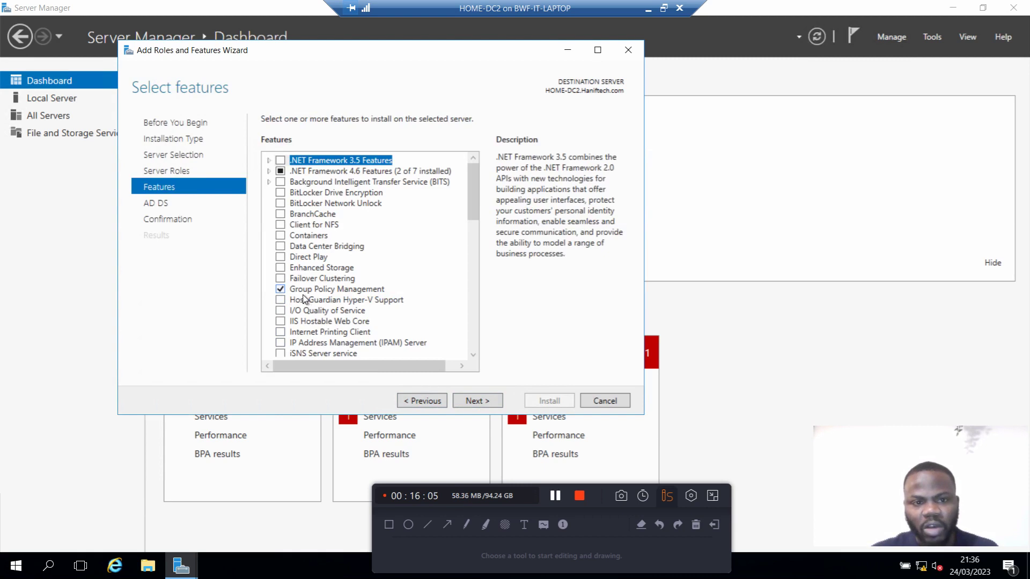
scroll(385, 303, "down", 6)
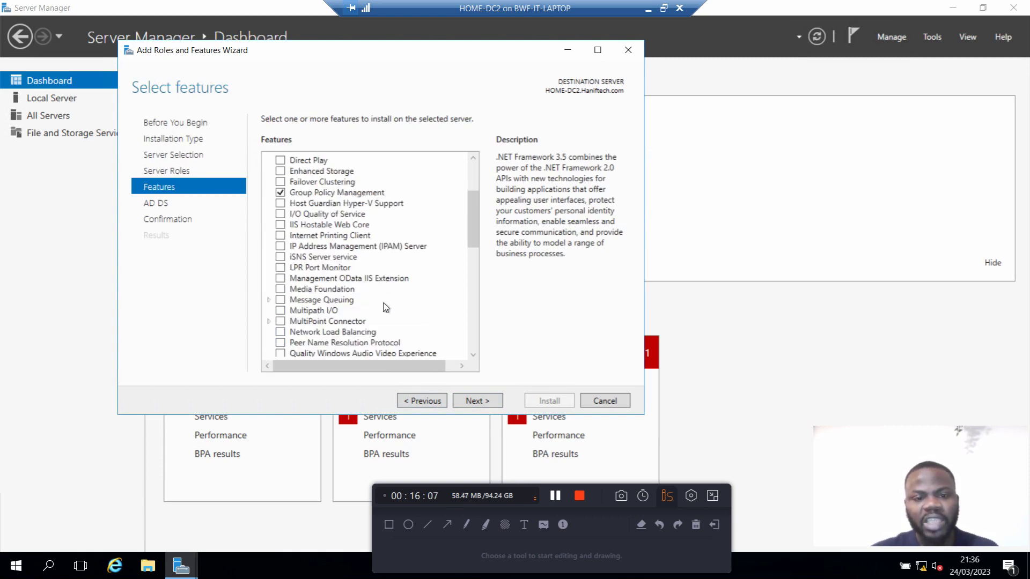
scroll(385, 306, "down", 1)
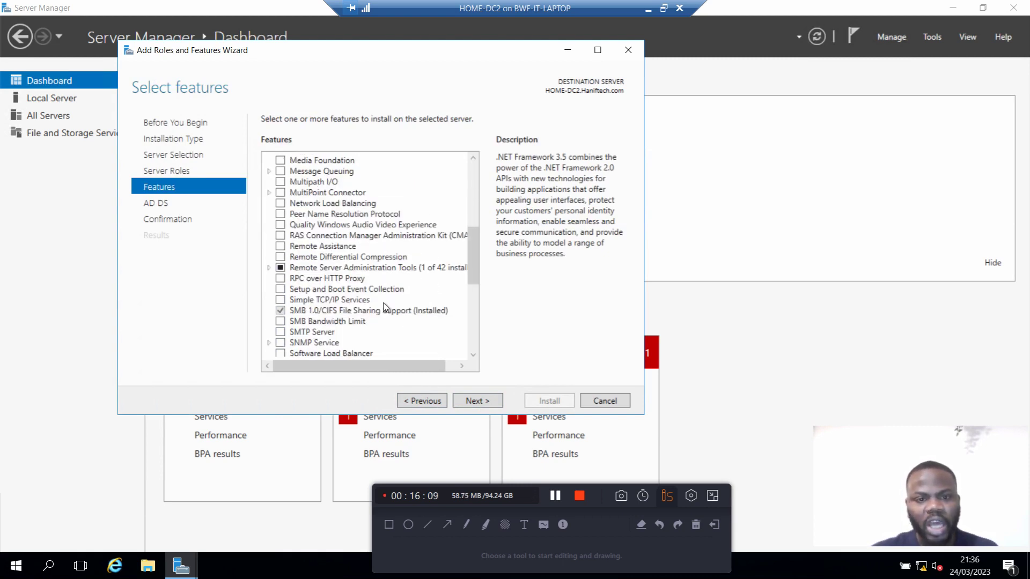
scroll(385, 306, "down", 4)
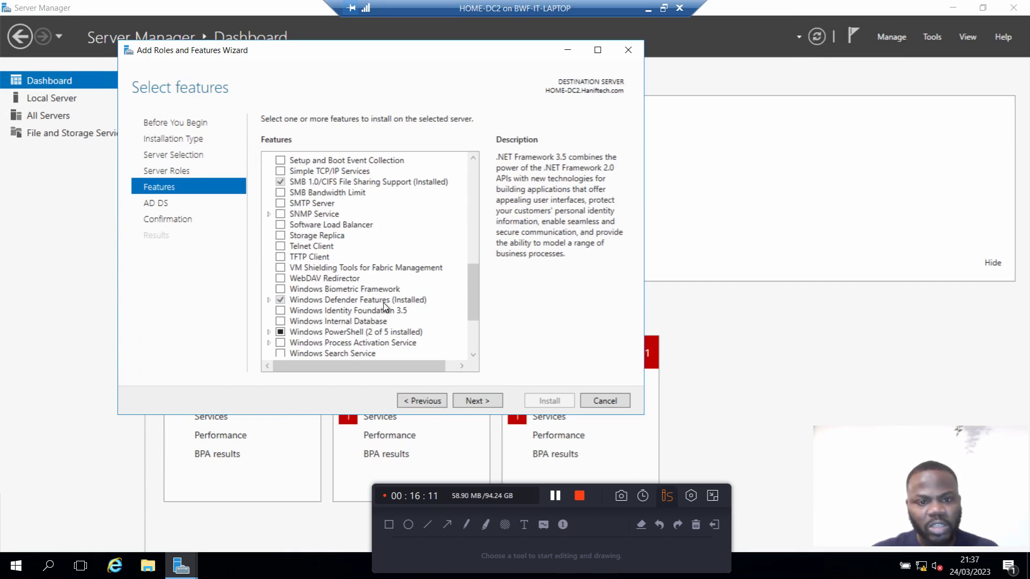
scroll(385, 306, "up", 3)
left_click(474, 403)
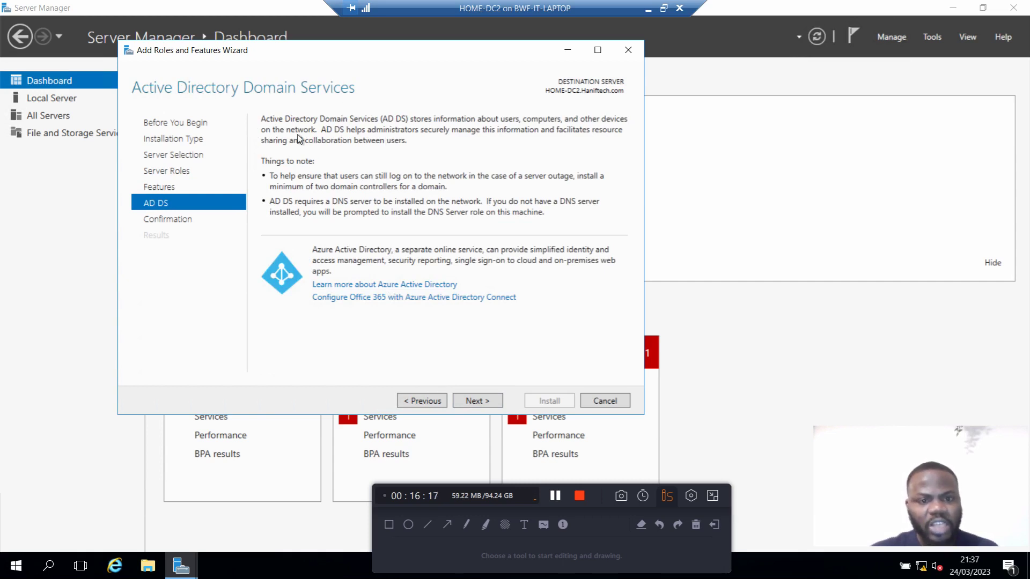
left_click(477, 403)
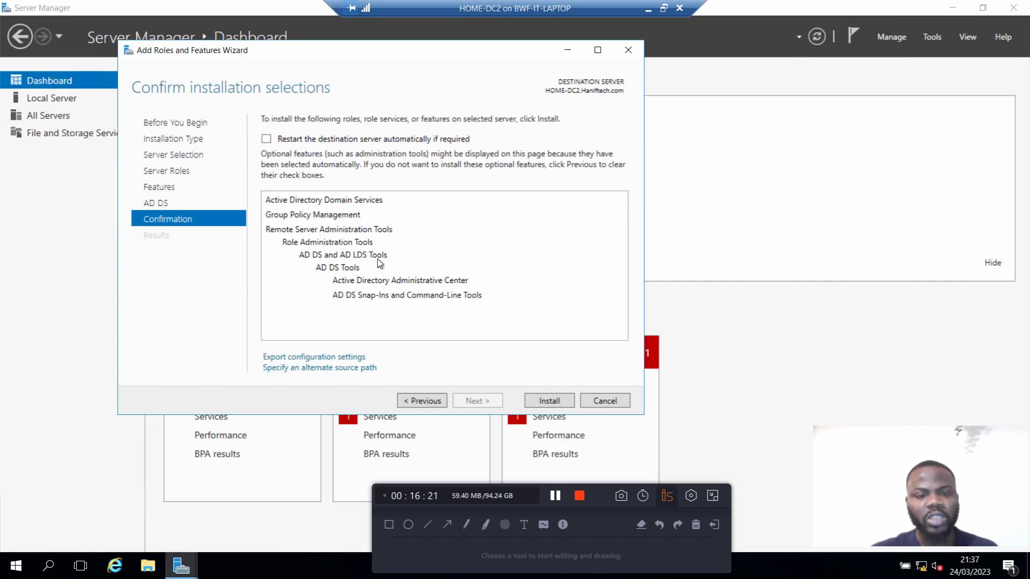
Step: Allow automatic restart of the destination server and install AD DS with its management tools
left_click(265, 139)
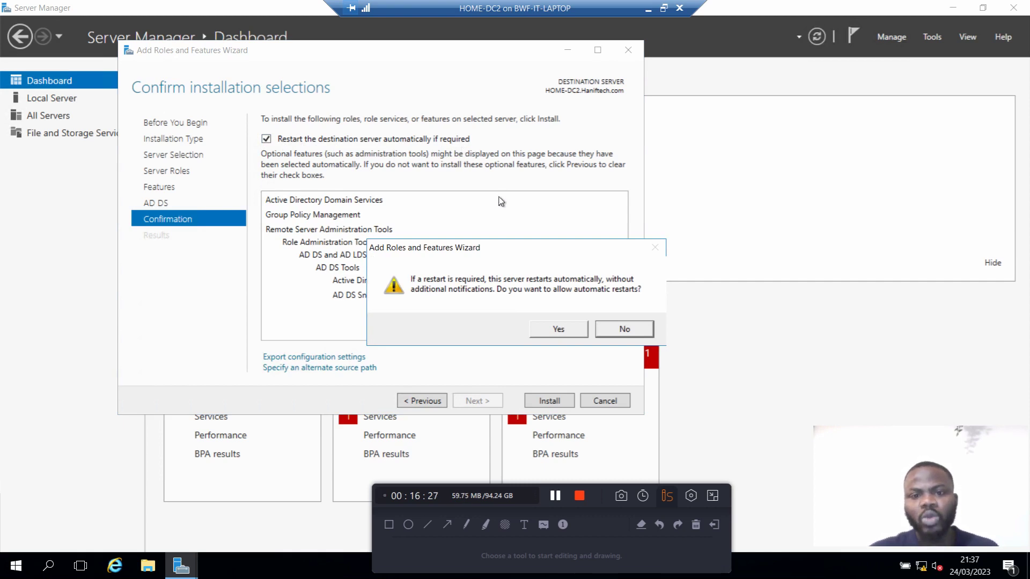
left_click(558, 329)
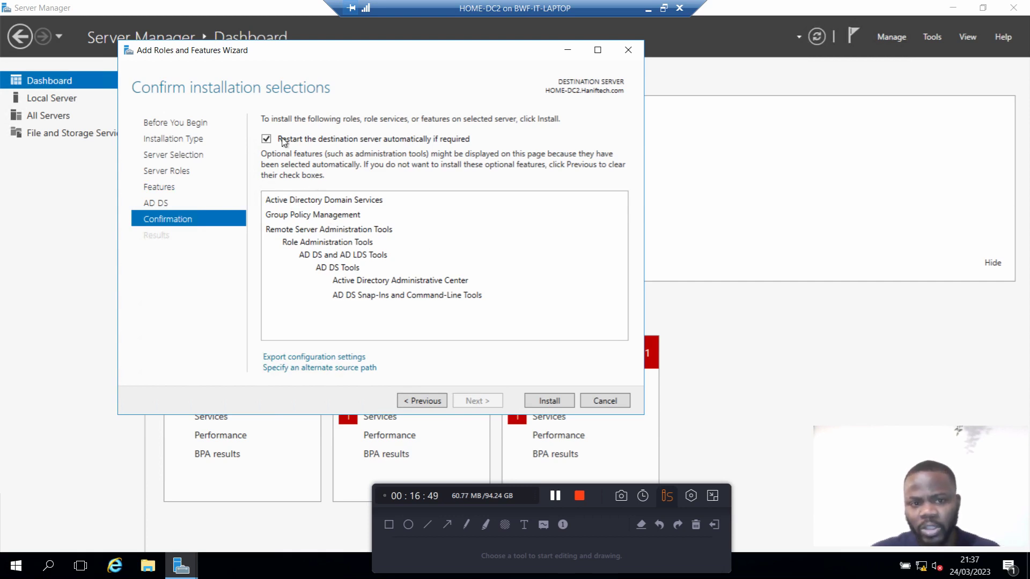
left_click(556, 403)
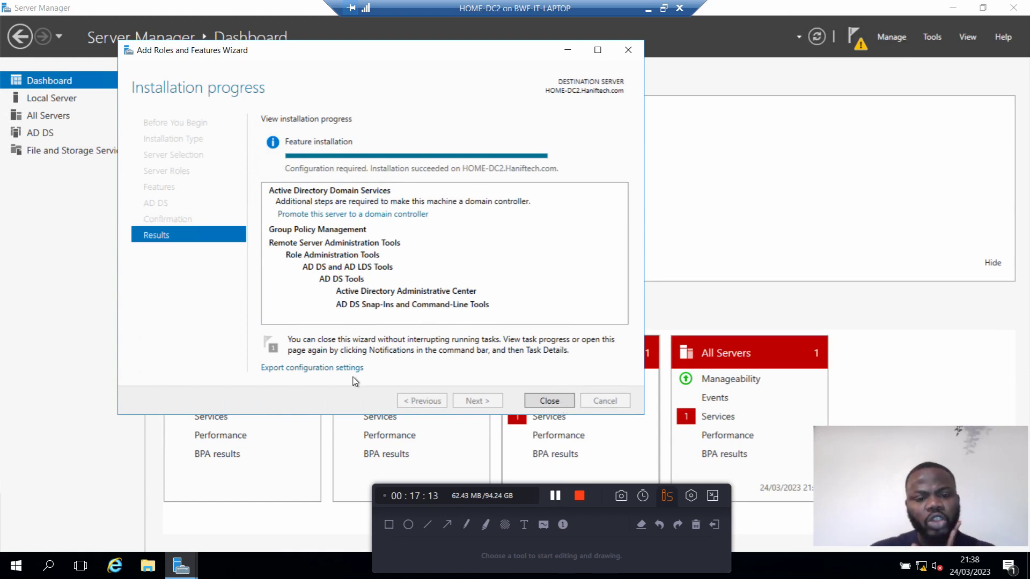
left_click(323, 369)
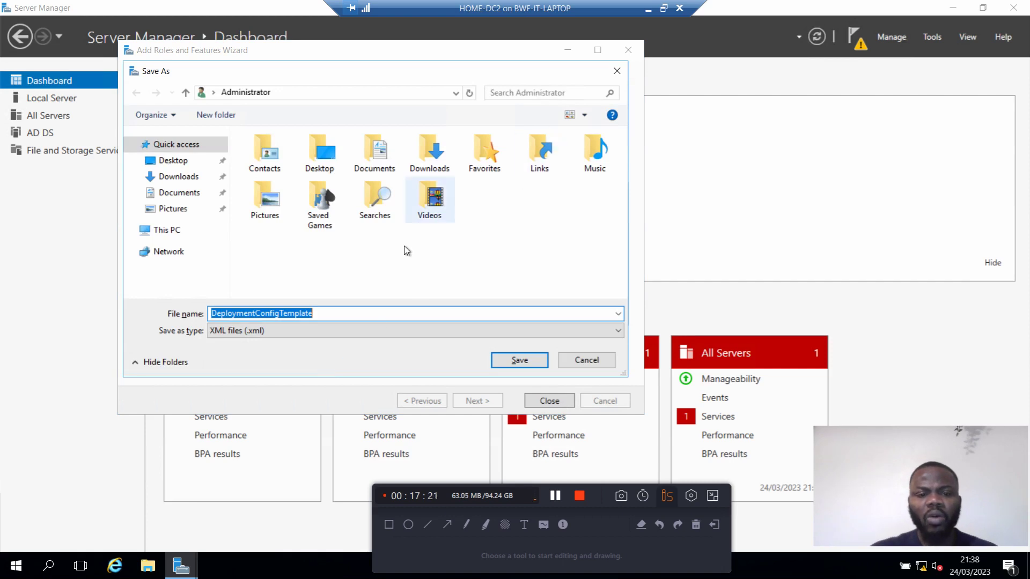
left_click(616, 71)
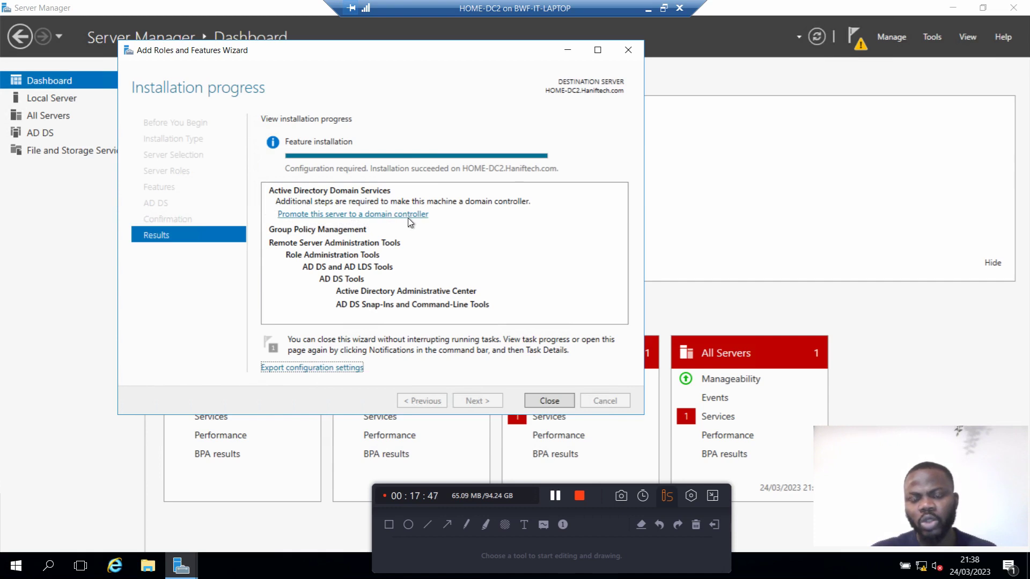
Step: Close the finished wizard and check the post-deployment notifications for HOME-DC2
left_click(549, 401)
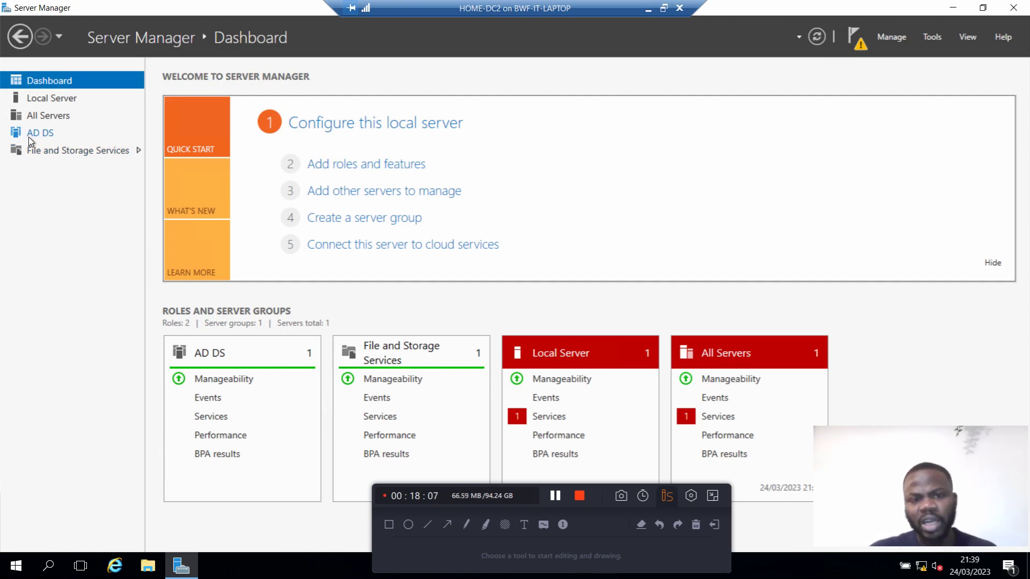
left_click(862, 51)
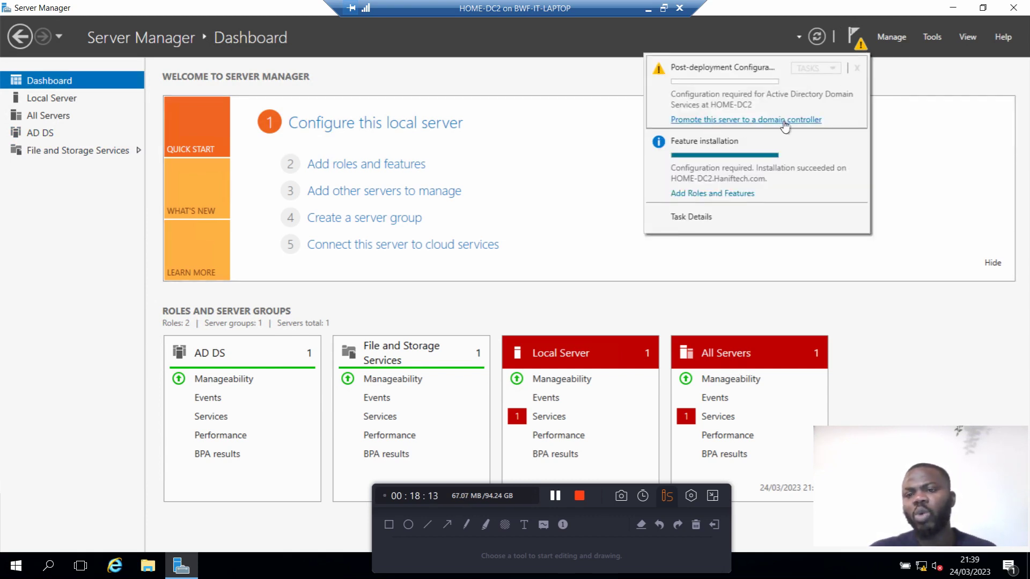
Step: Choose 'Promote this server to a domain controller' from the notifications
left_click(753, 120)
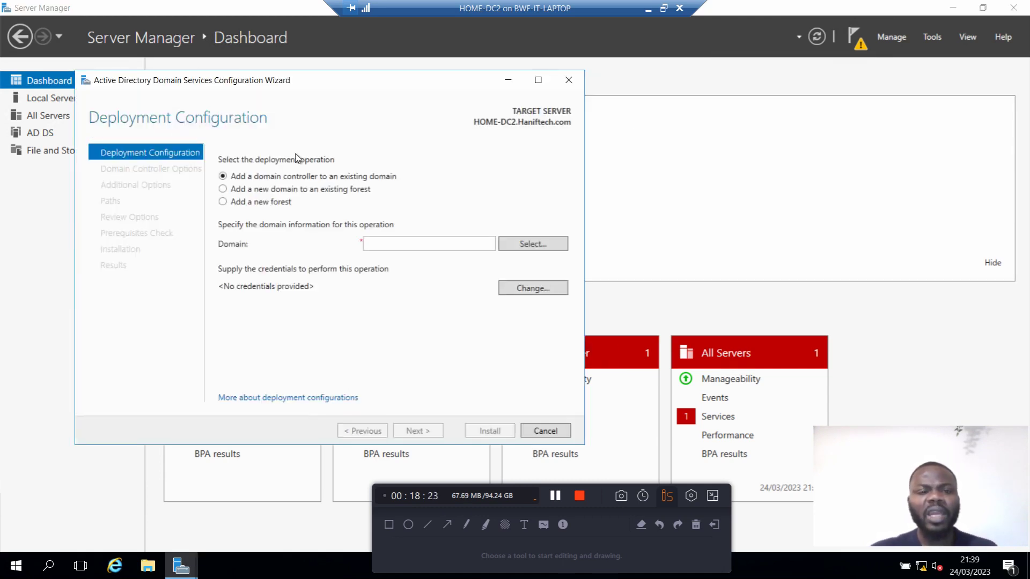
Step: Move the wizard window right and choose 'Add a new domain to an existing forest'
left_click_drag(306, 87, 407, 87)
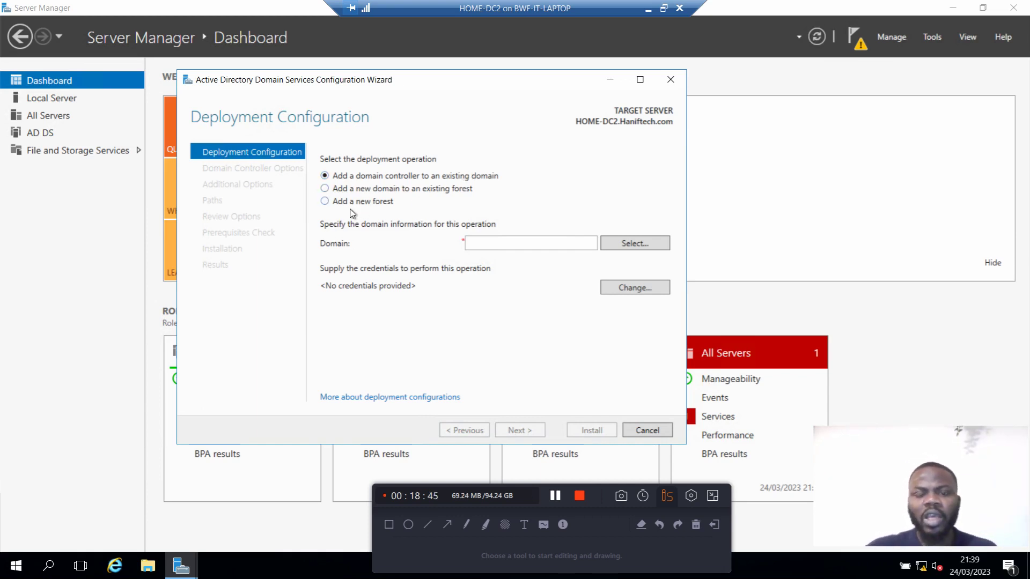
left_click(337, 190)
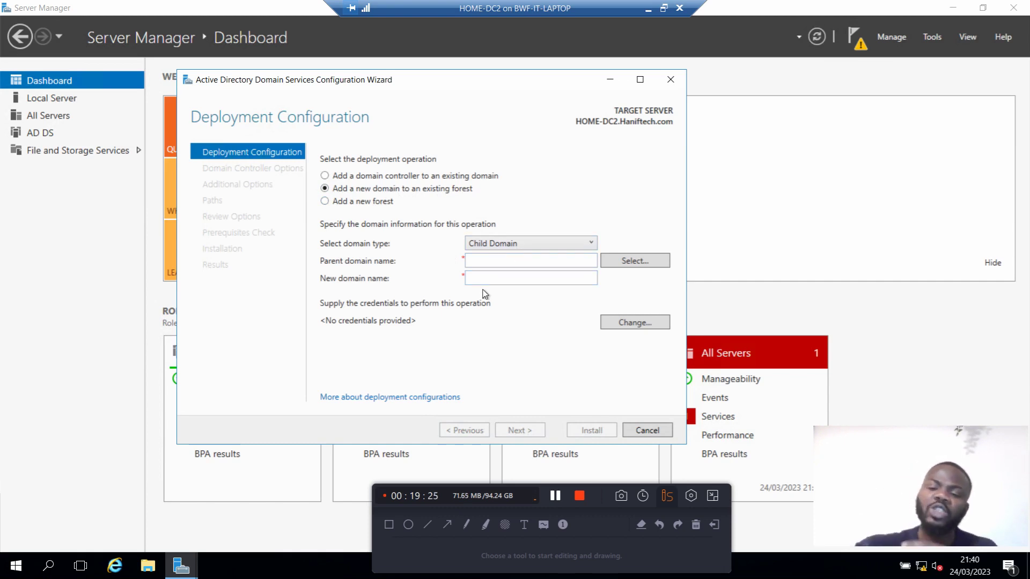
Step: Choose 'Add a new forest' with root domain name Hanif.com and continue
left_click(326, 203)
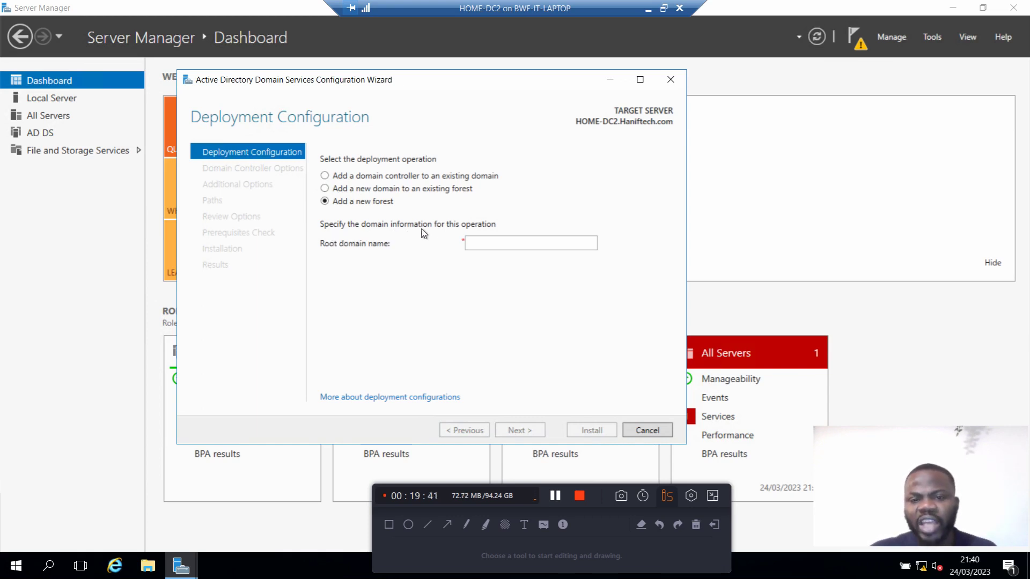
left_click(504, 242)
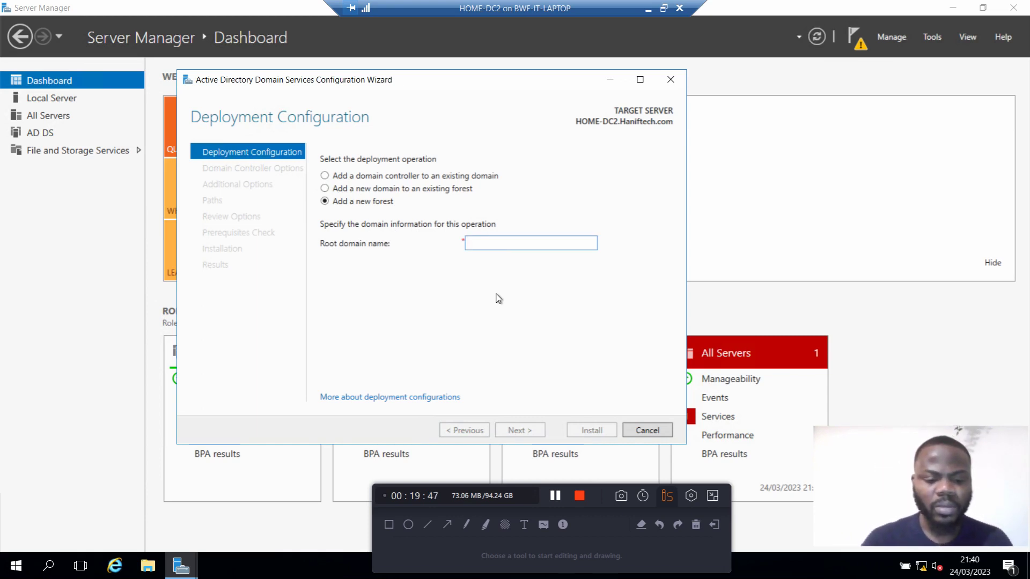
type("Hanif.com")
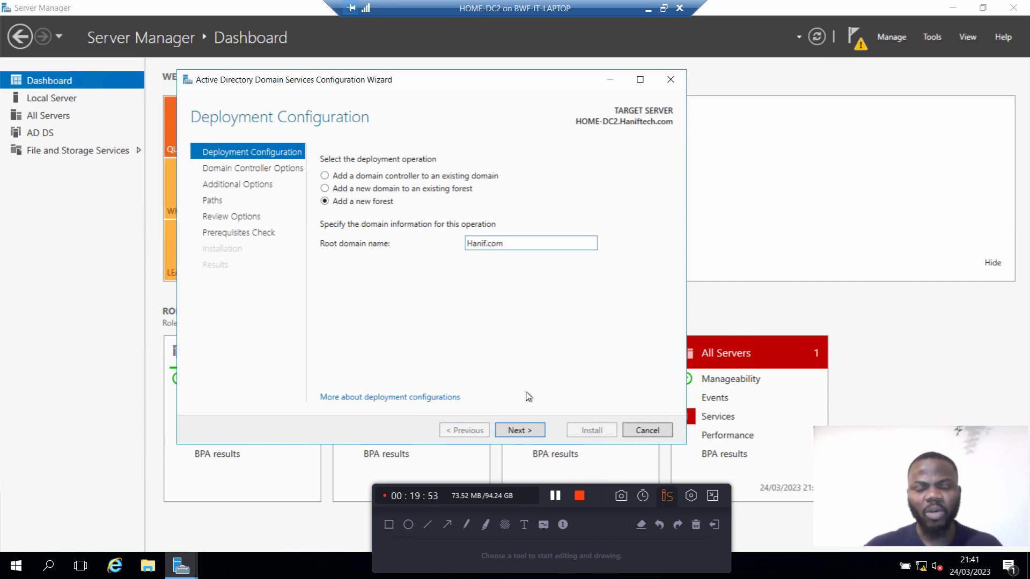
left_click(528, 435)
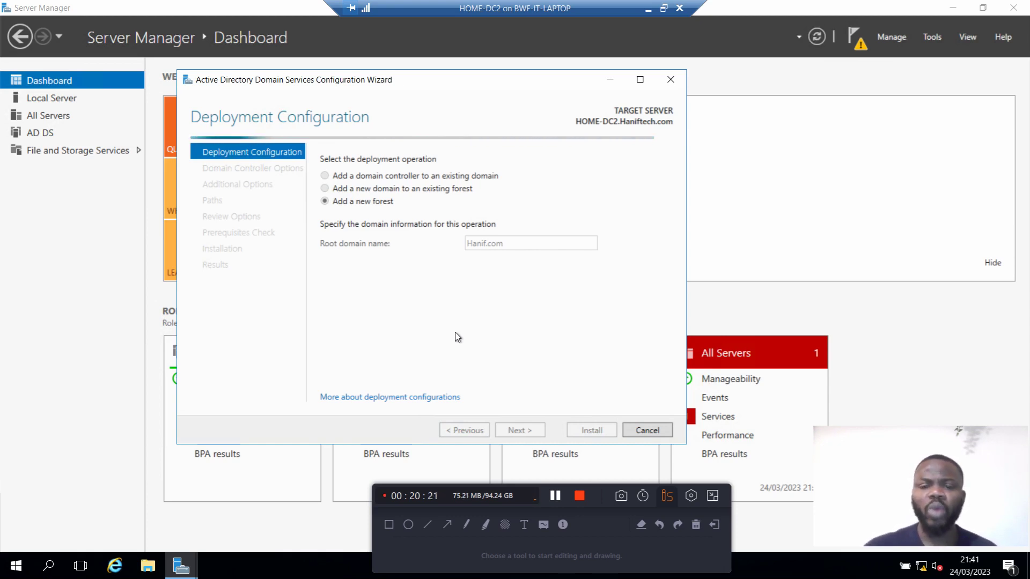
Step: Glance at the dashboard's Manage menu, then bring the AD DS wizard back from the taskbar
left_click(899, 38)
left_click(899, 38)
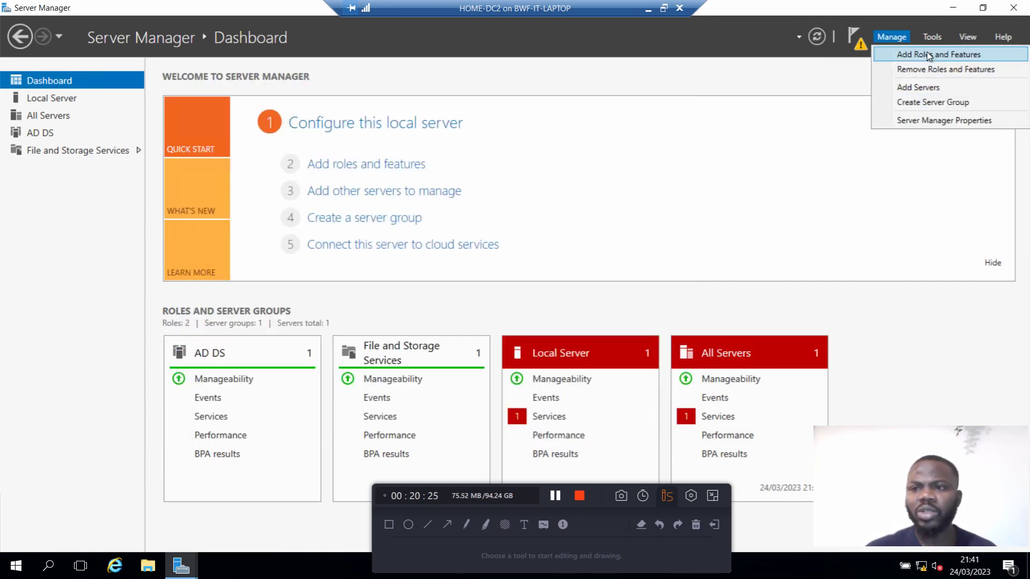
left_click(786, 78)
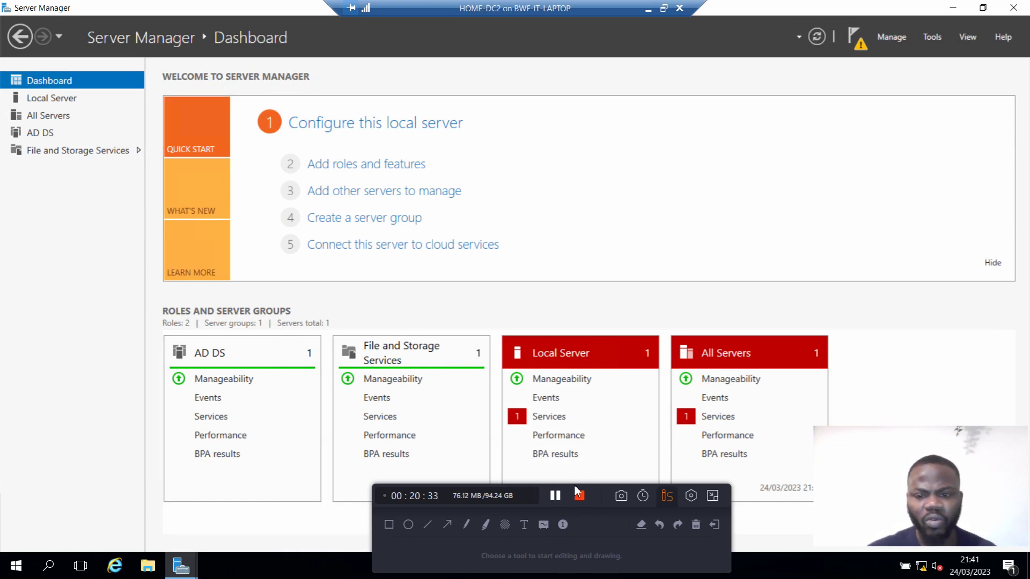
left_click_drag(591, 490, 638, 485)
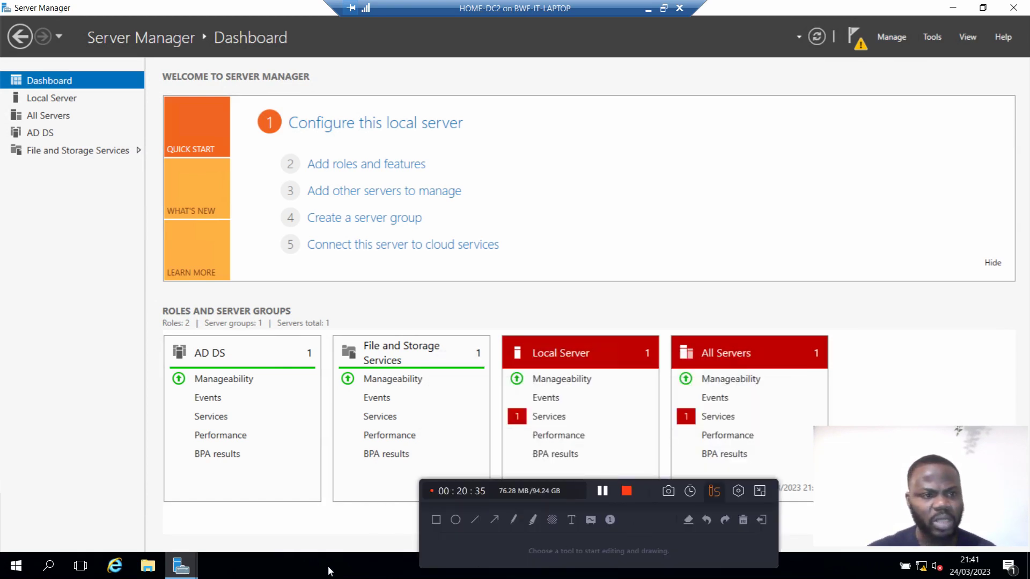
left_click(181, 568)
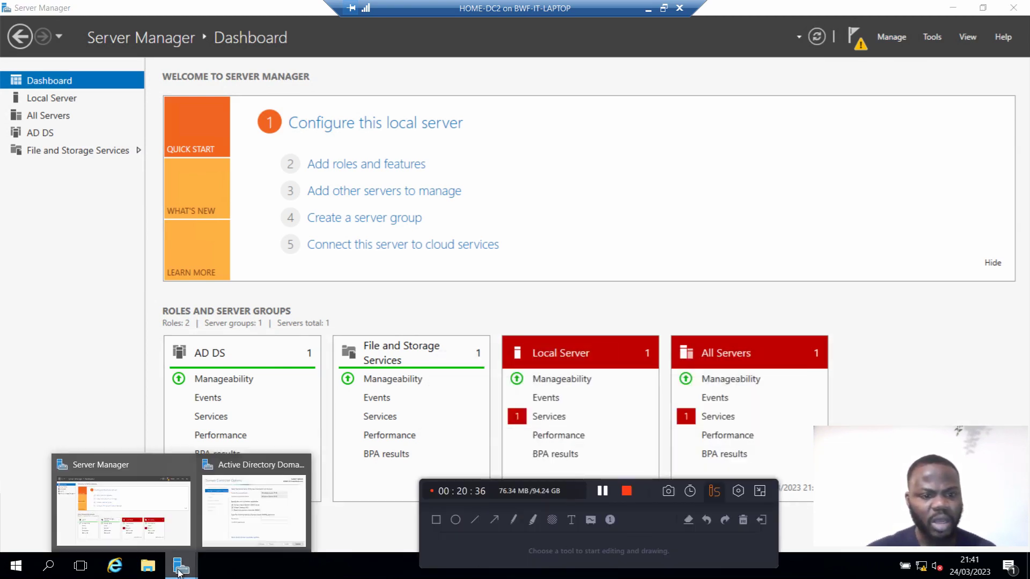
left_click(226, 534)
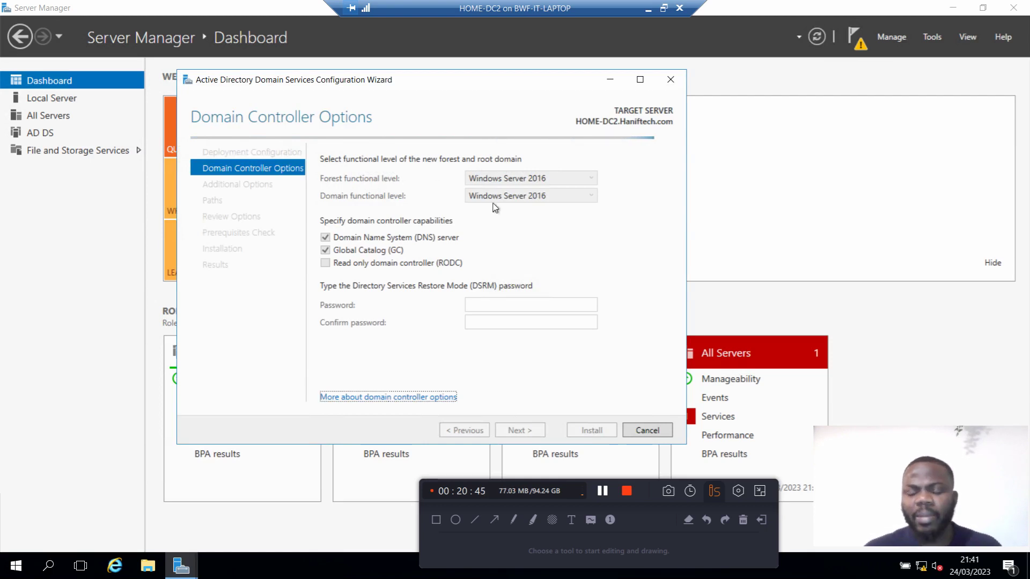
Step: Browse the Local Server and All Servers pages, ending on the Dashboard showing 2 roles and 1 server
left_click(73, 99)
left_click(73, 99)
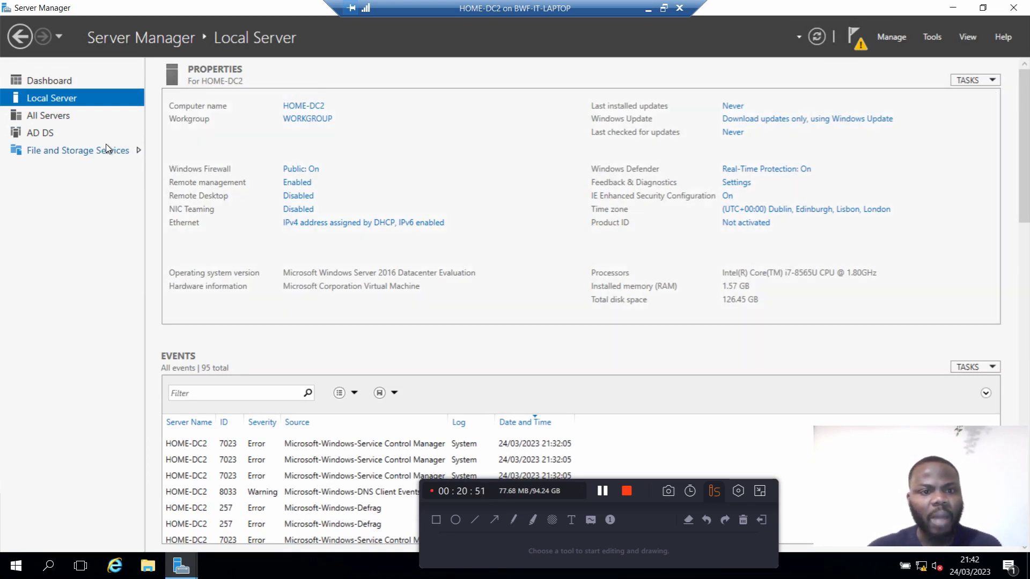
left_click(53, 81)
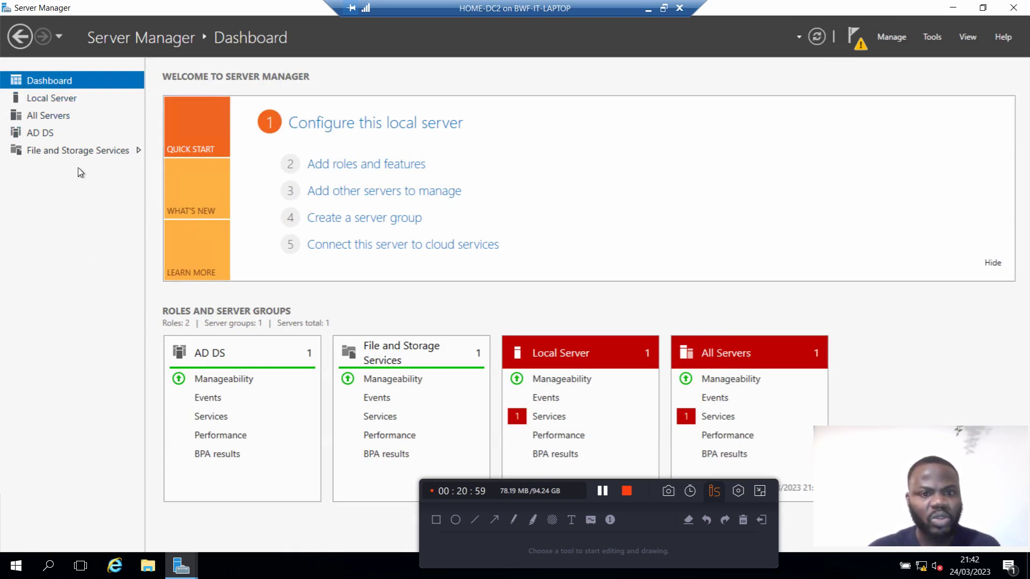
left_click(56, 100)
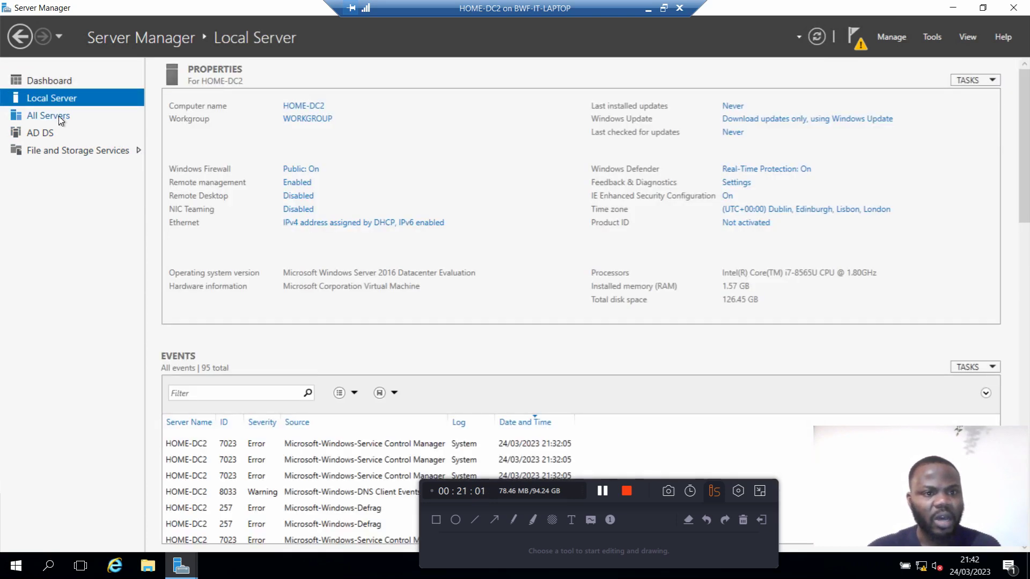
left_click(59, 116)
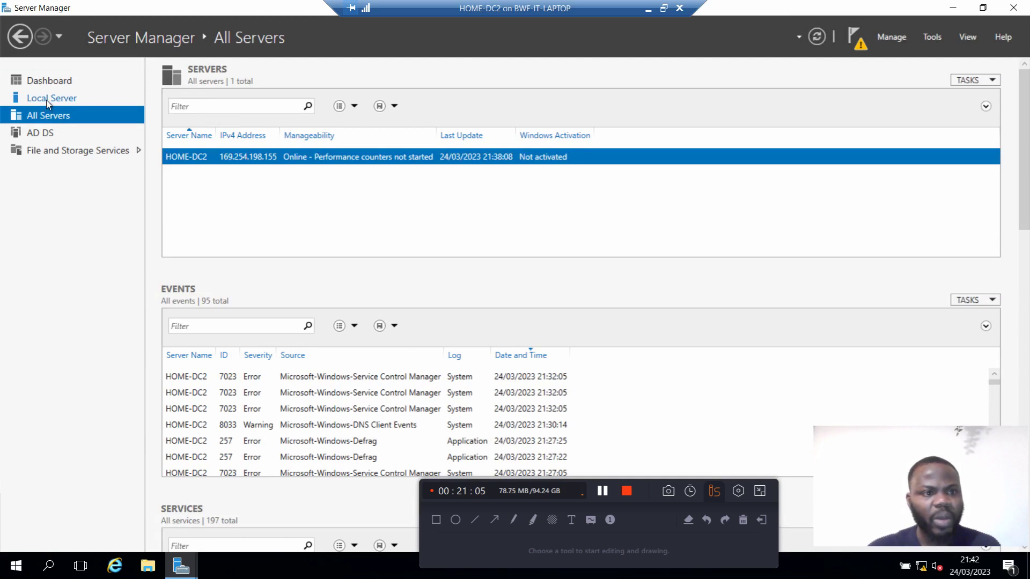
left_click(50, 85)
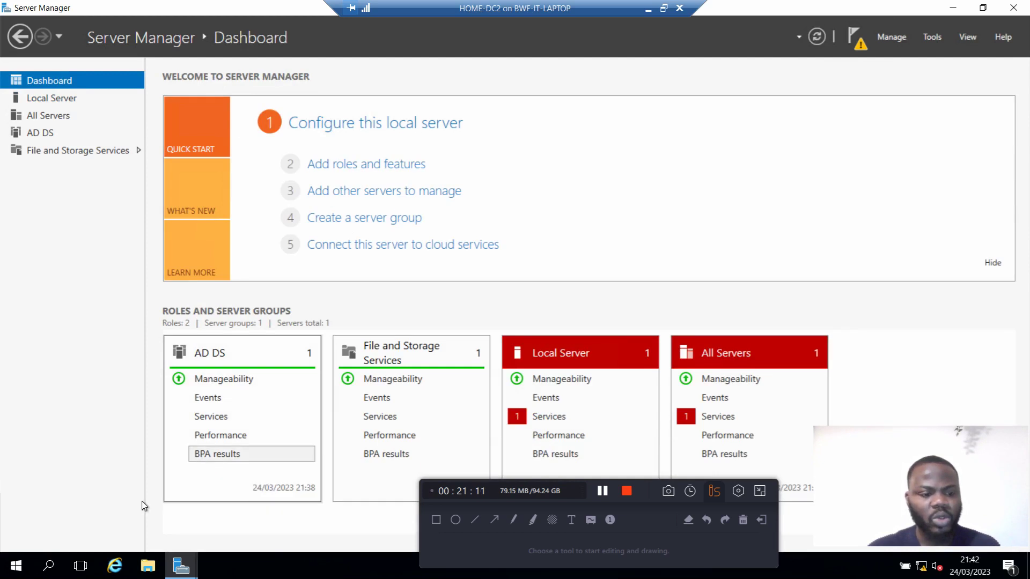
key("super+r")
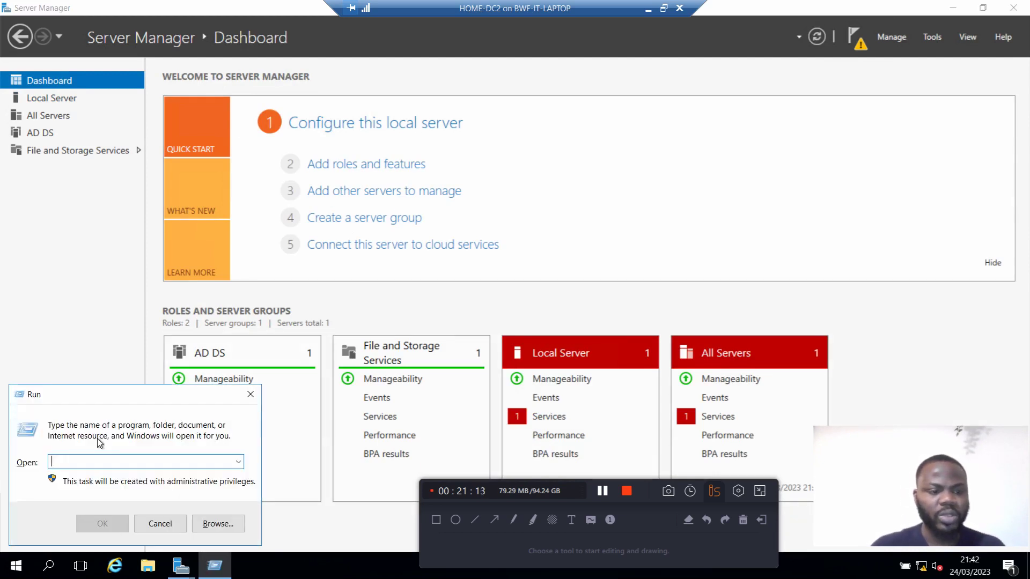
type("control")
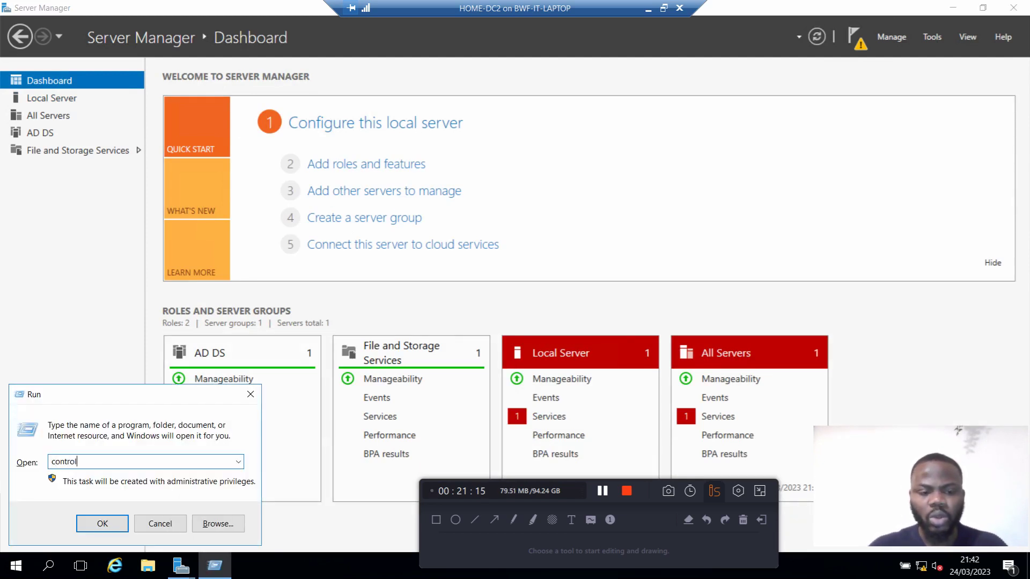
key("Return")
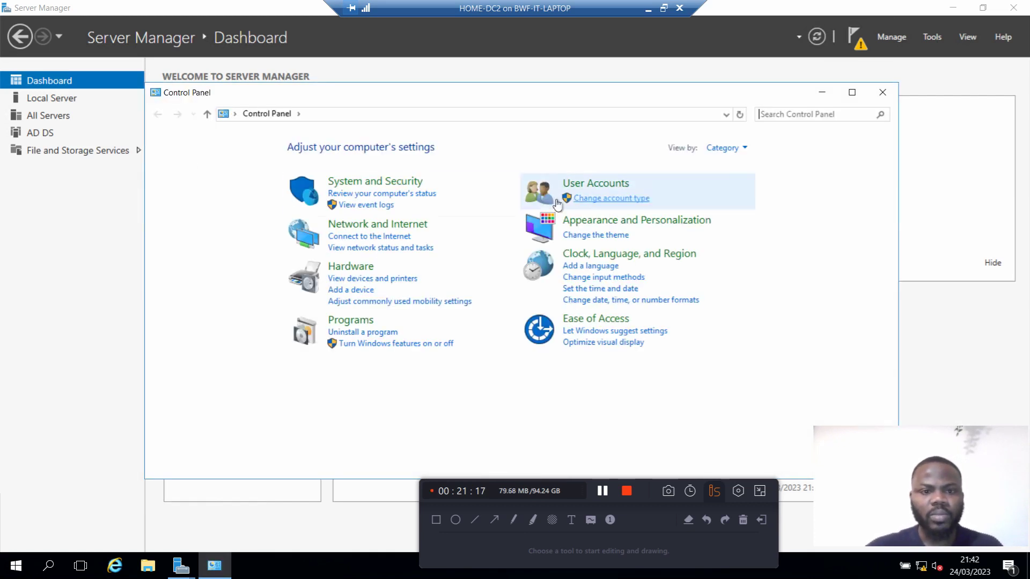
left_click(396, 184)
left_click(338, 220)
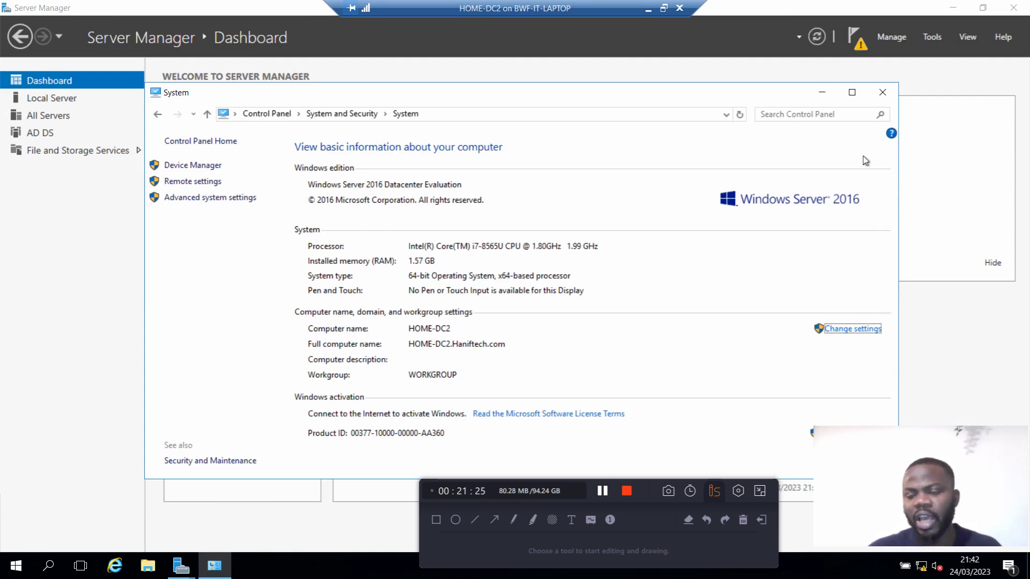
left_click(882, 93)
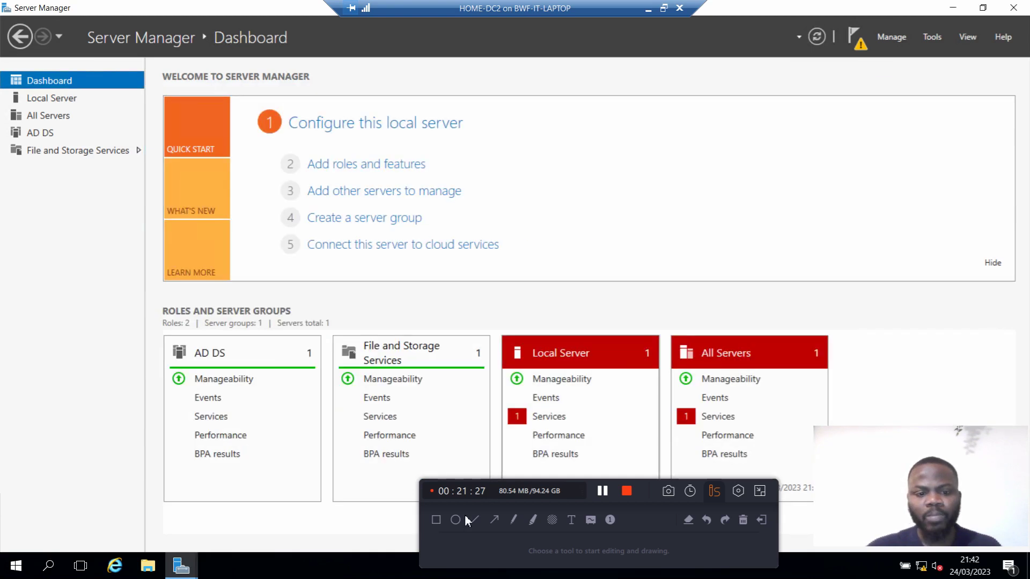
Step: Return to the AD DS wizard and enter the DSRM password in both Password and Confirm password
mouse_move(186, 566)
left_click(261, 517)
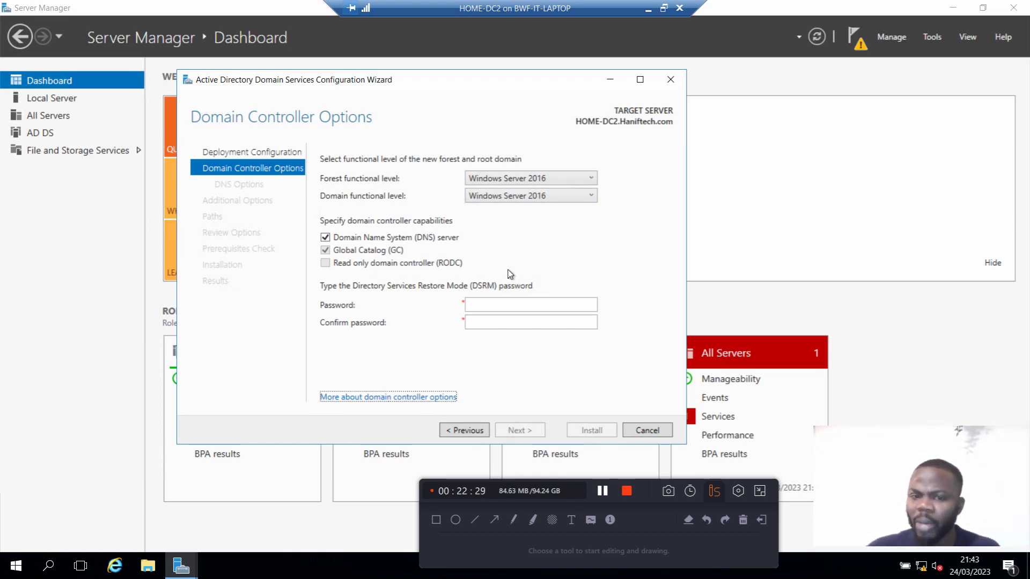
left_click(514, 307)
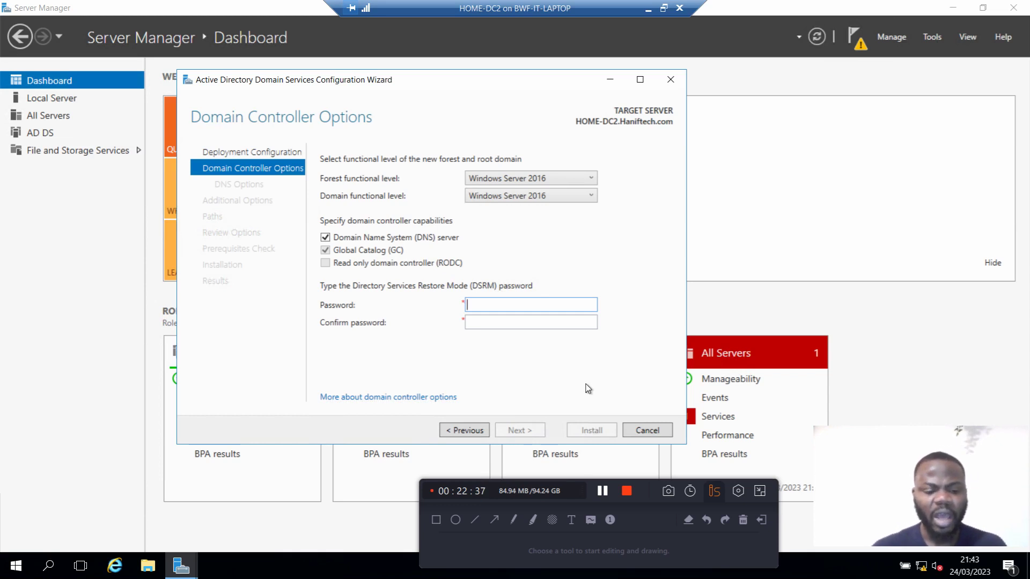
type("********")
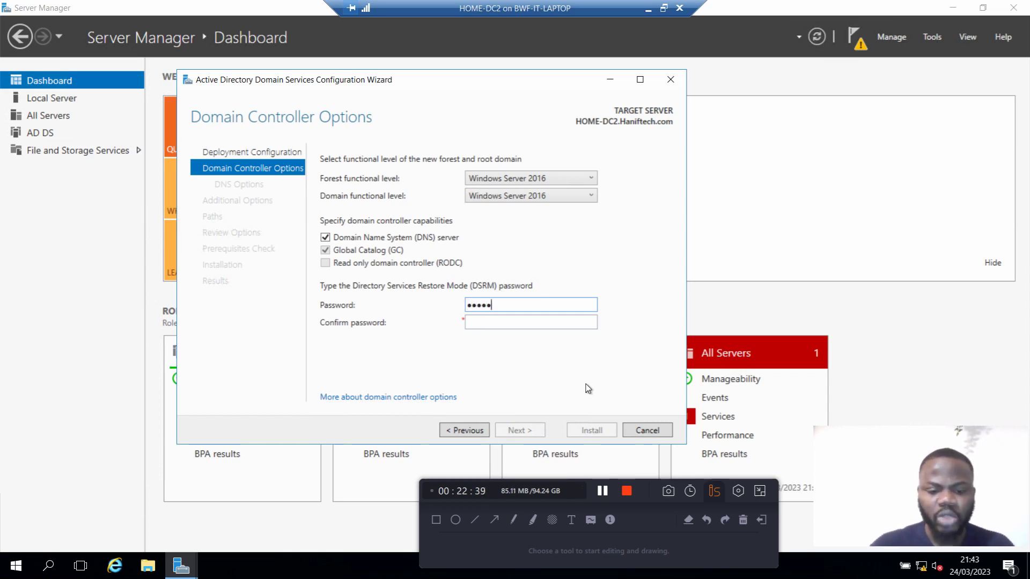
key("Tab")
type("*****")
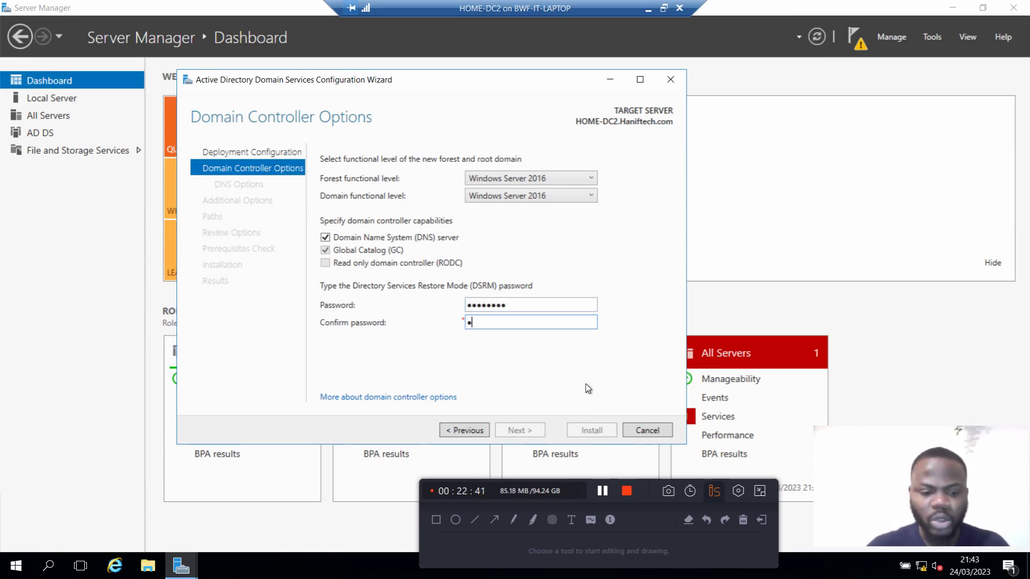
type("***")
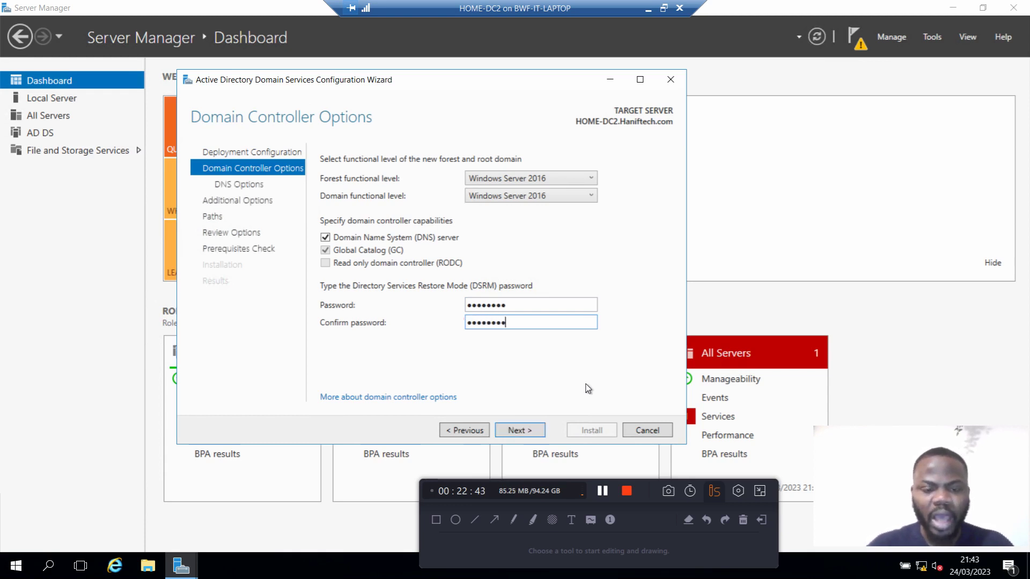
Step: Advance through DNS Options, accept NetBIOS name HANIF and default paths, reaching Review Options
left_click(519, 435)
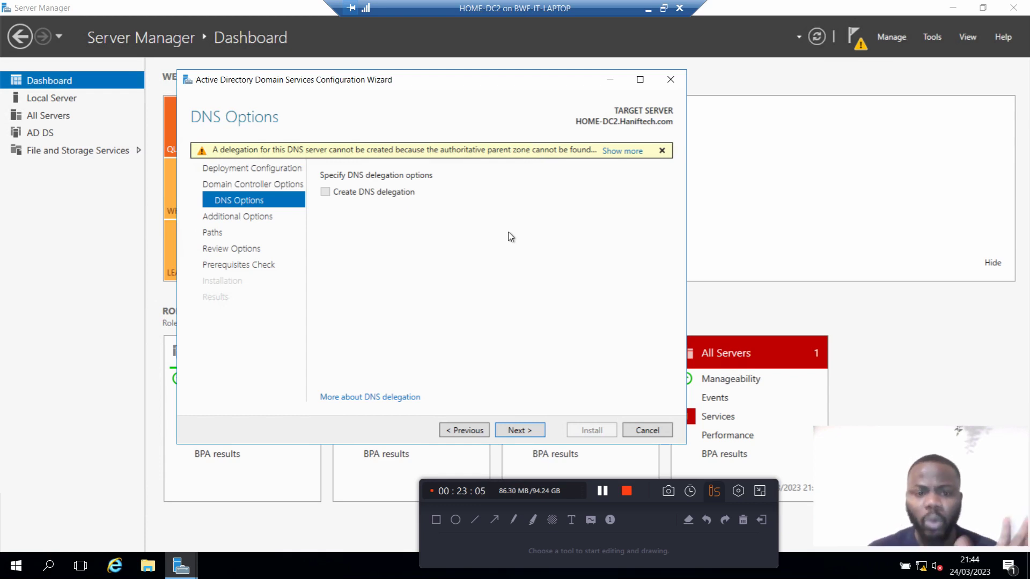
left_click(530, 432)
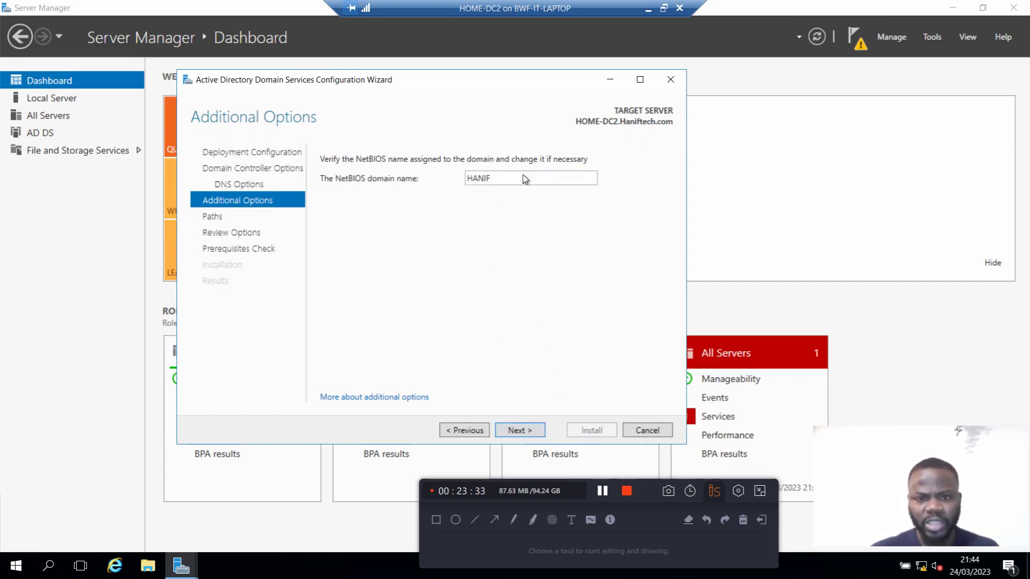
left_click(526, 430)
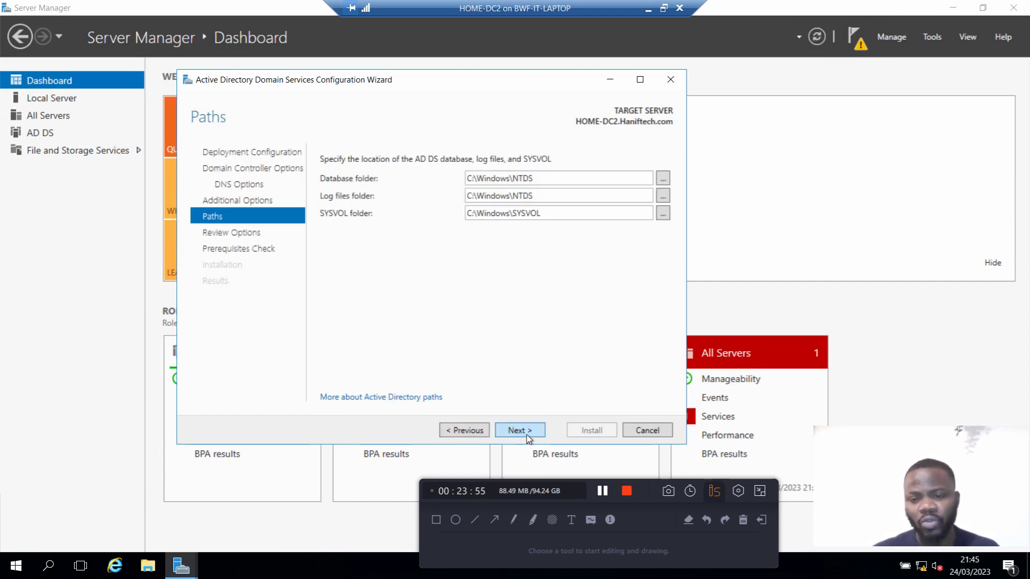
left_click(527, 435)
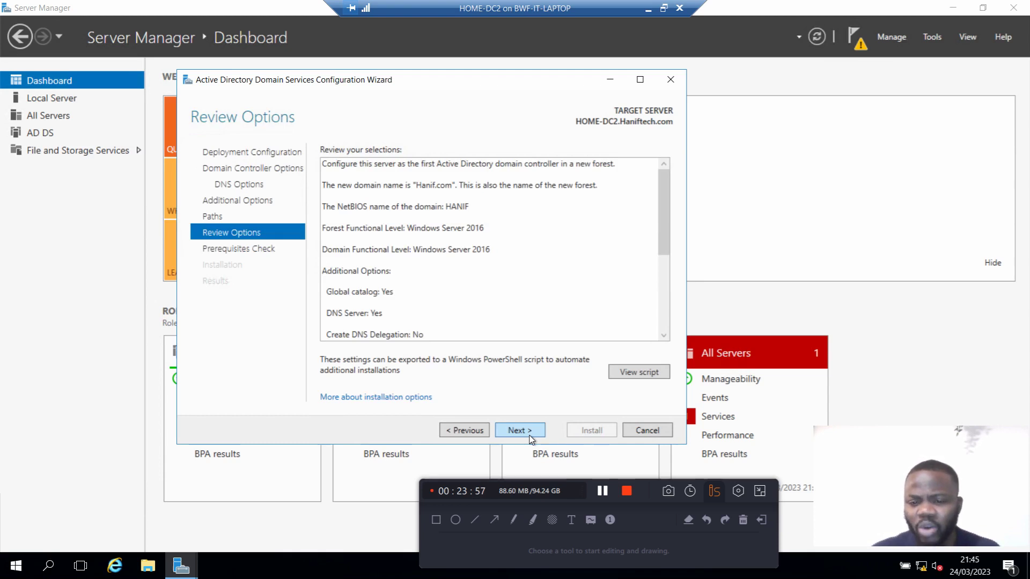
Step: Move from Review Options to the Prerequisites Check, review its results, and install the domain controller
left_click(530, 435)
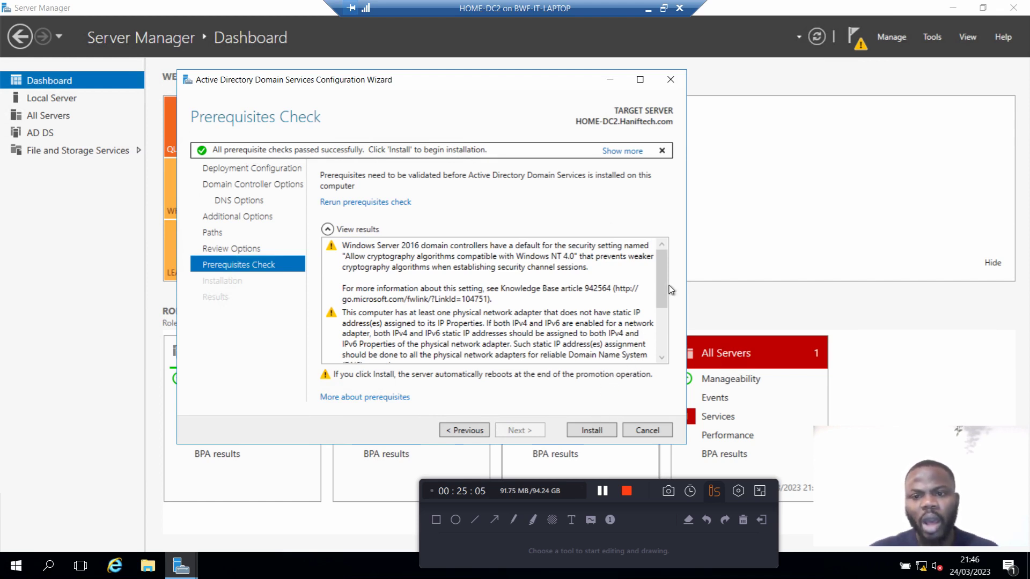
scroll(664, 321, "down", 3)
scroll(669, 341, "down", 2)
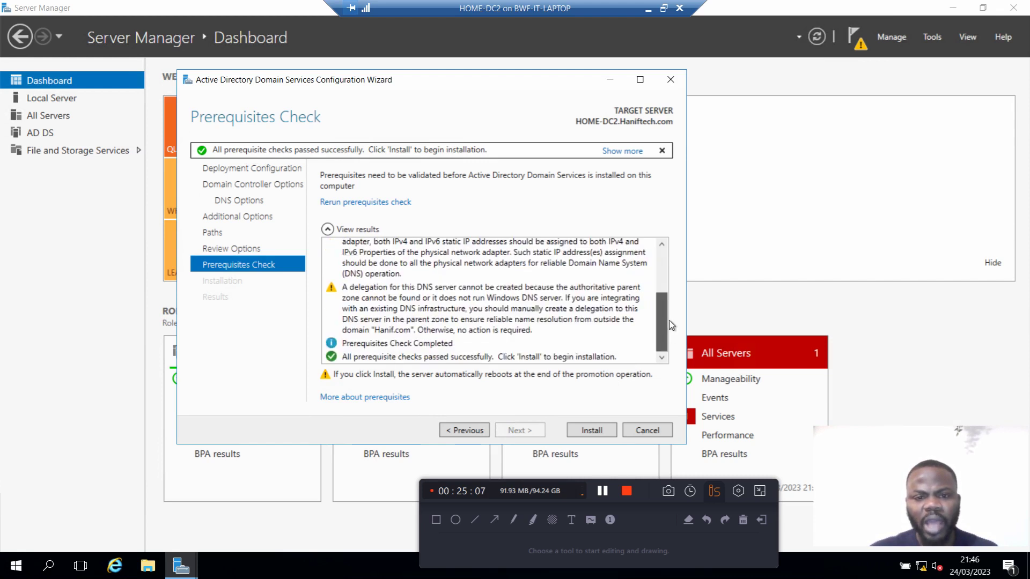
scroll(670, 332, "up", 4)
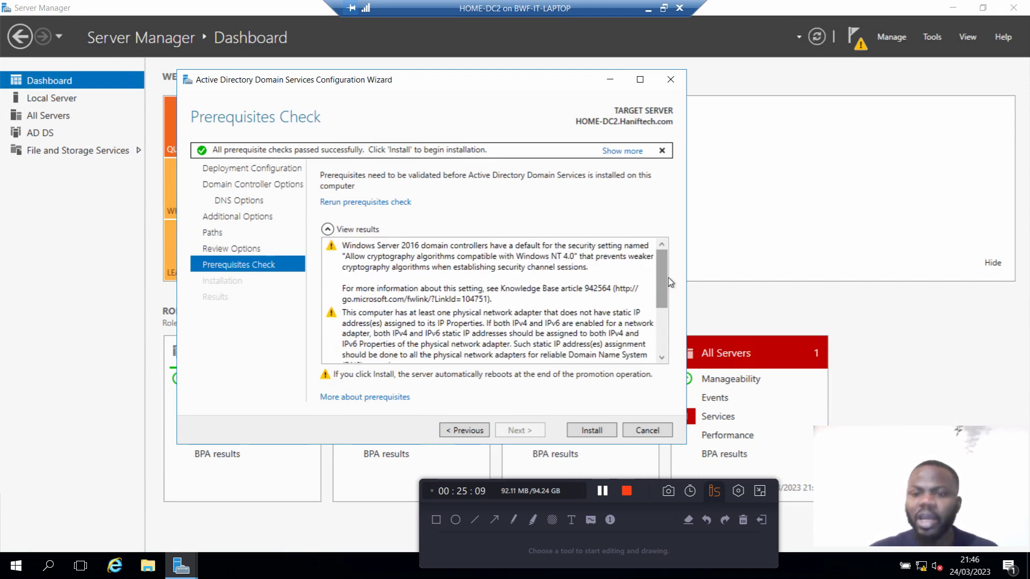
left_click_drag(665, 275, 664, 343)
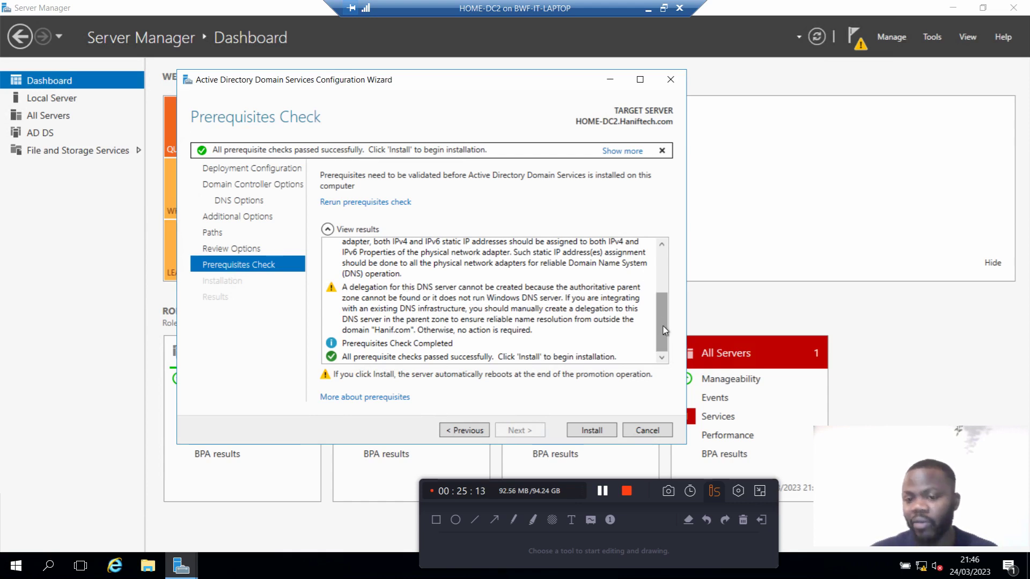
left_click_drag(662, 328, 657, 355)
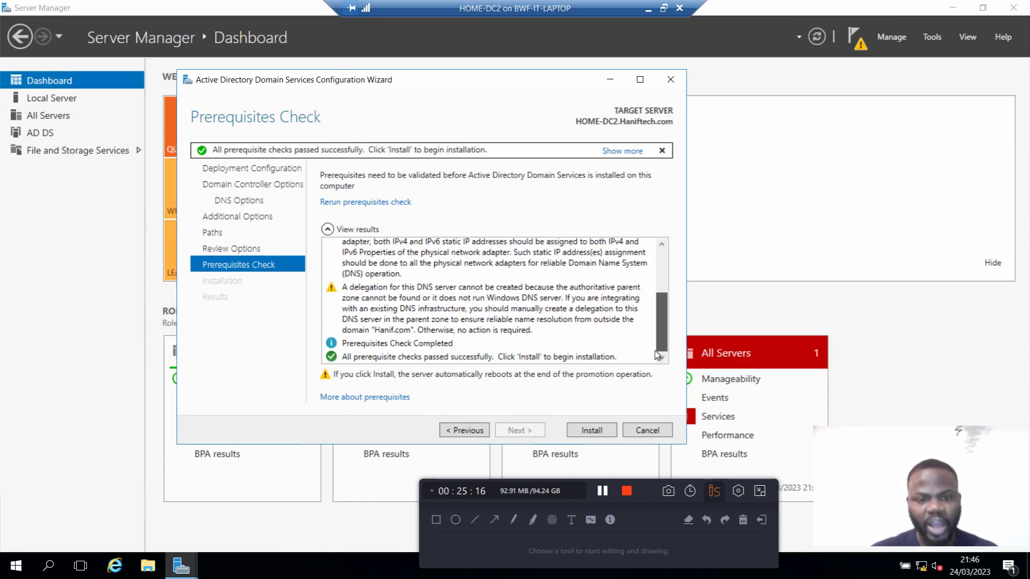
left_click(604, 432)
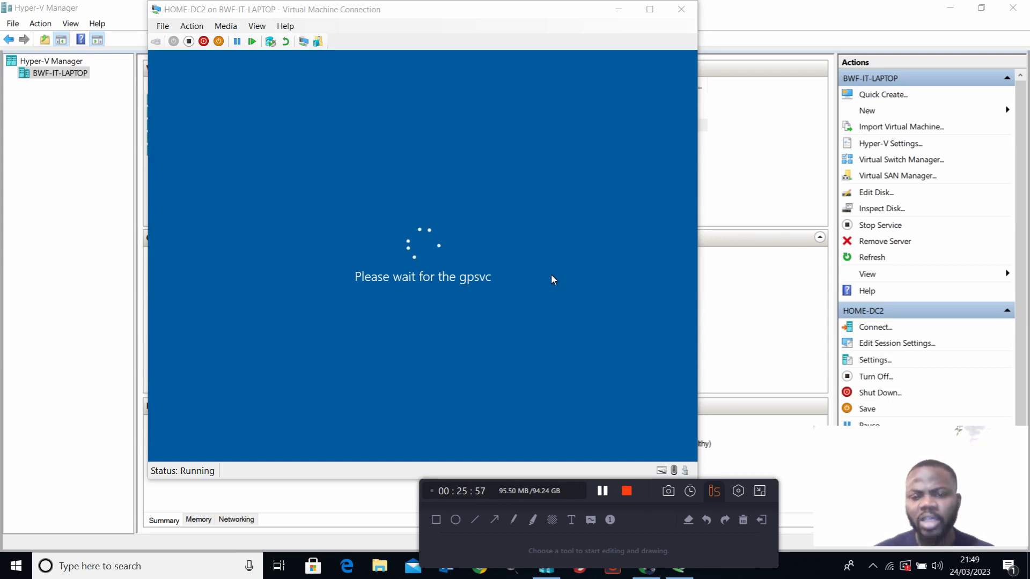
Step: Maximize the HOME-DC2 window, sign in with the administrator password, and go full screen again
left_click(648, 15)
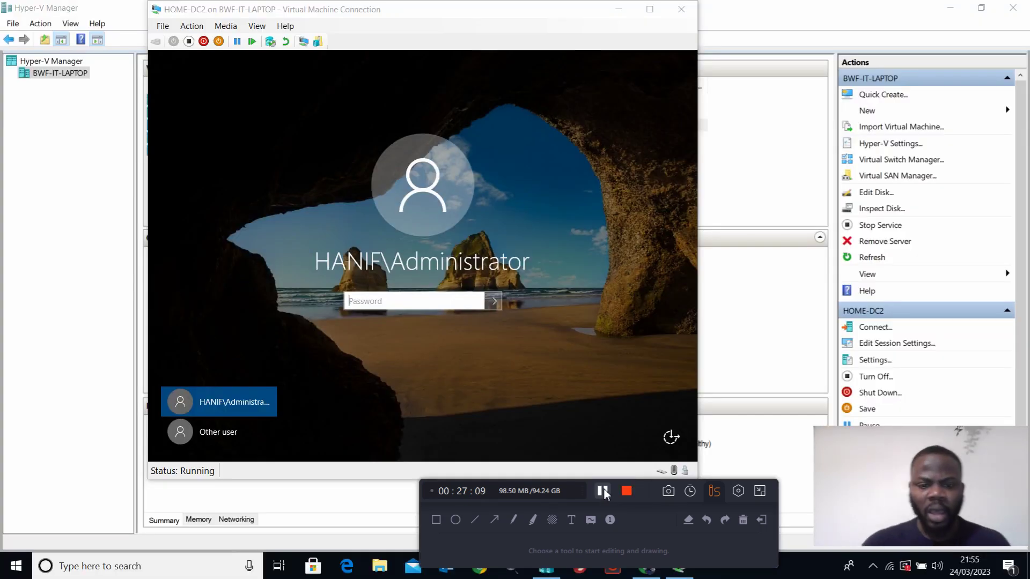
left_click(438, 303)
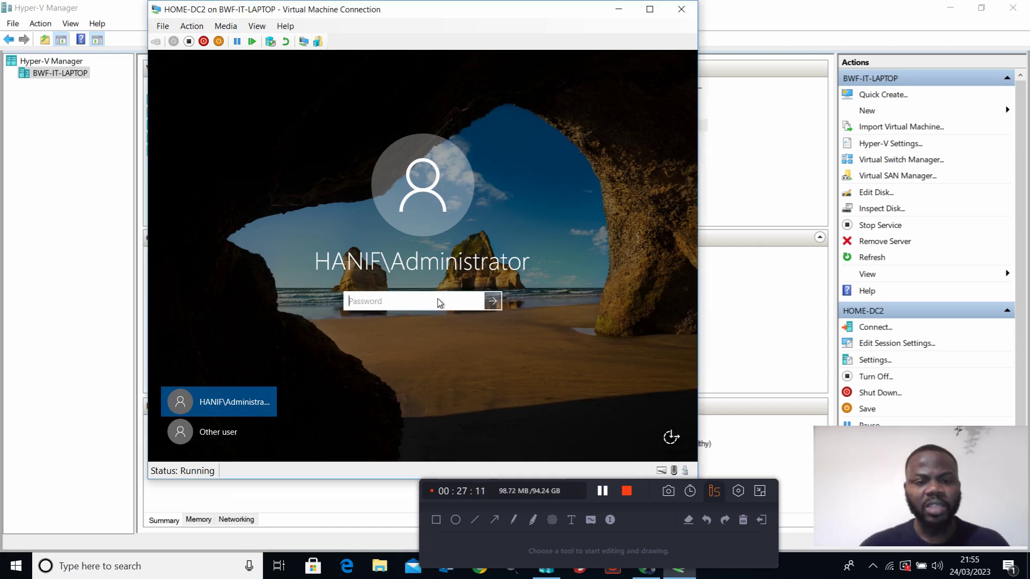
type("••")
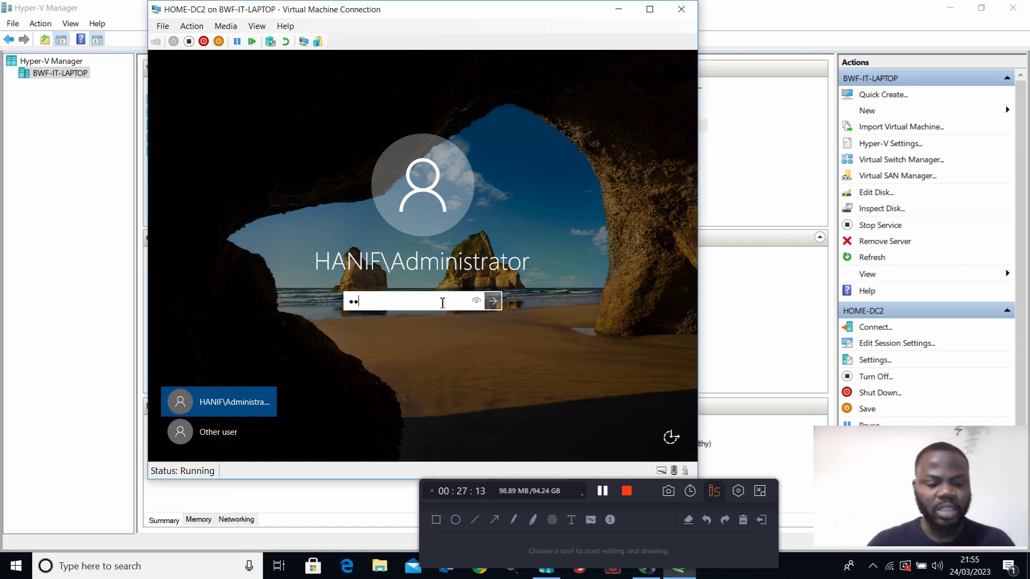
type("••••••")
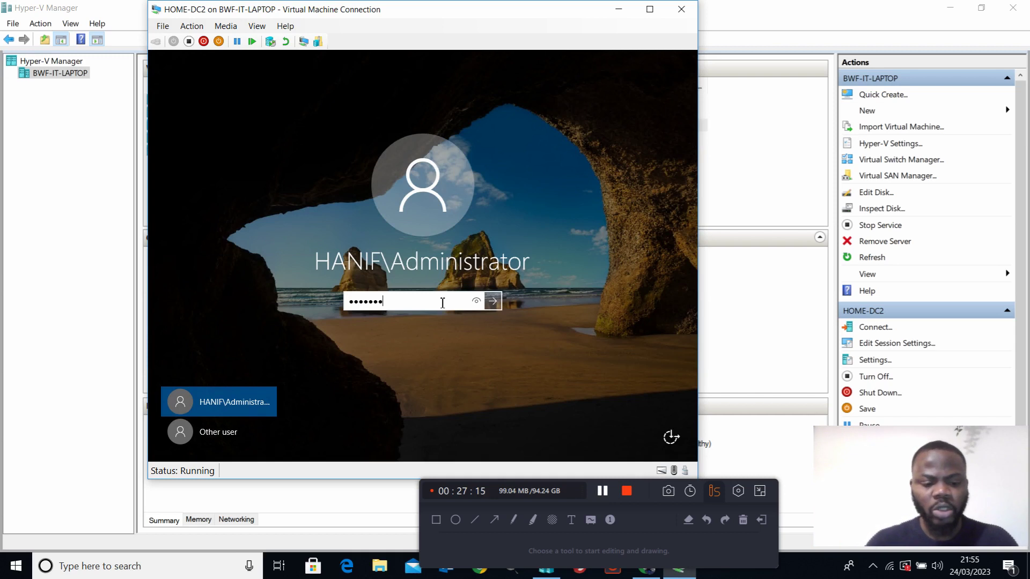
key("Return")
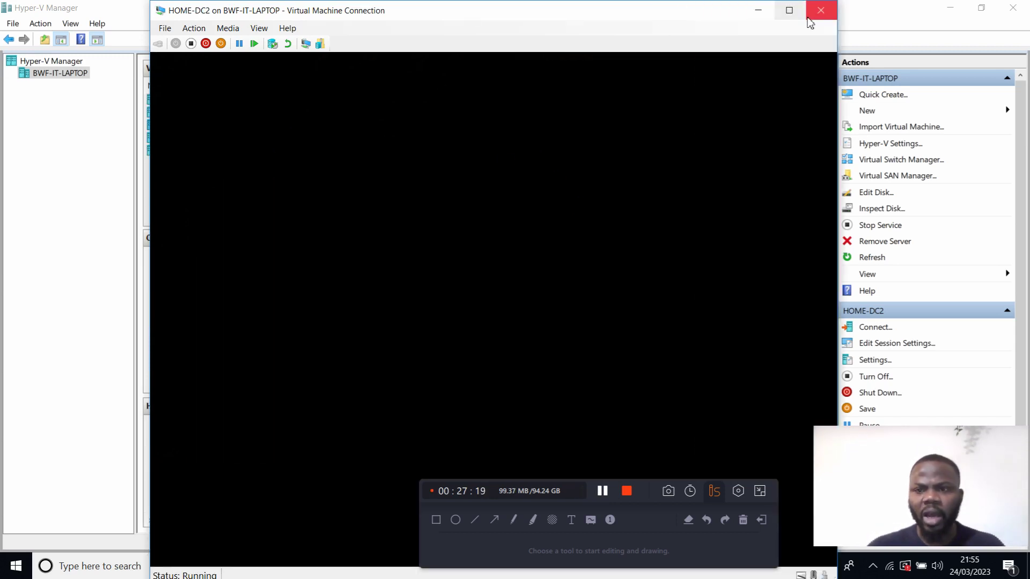
left_click(787, 15)
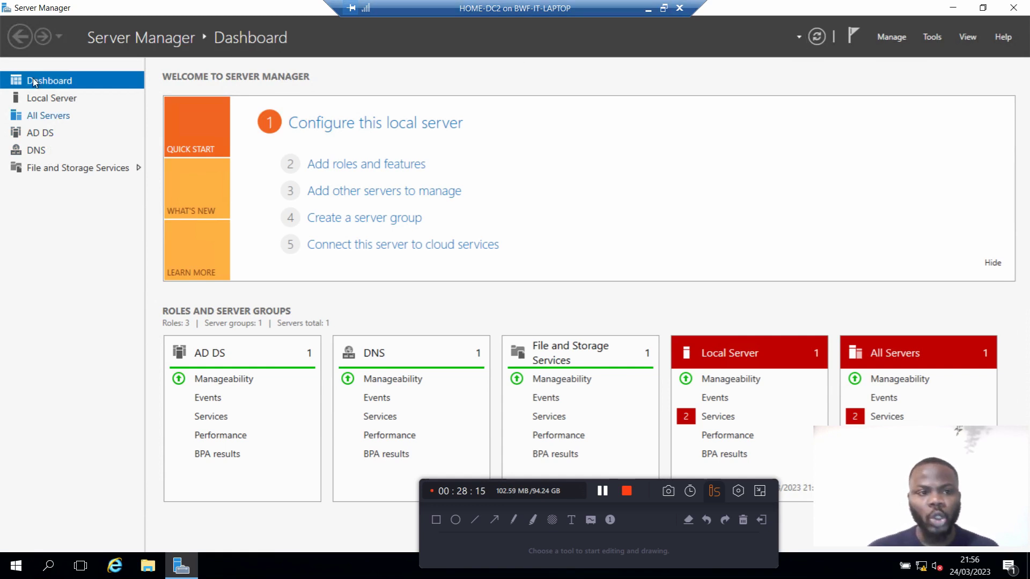
Step: Open the Tools menu on the dashboard showing AD DS and DNS roles
left_click(933, 38)
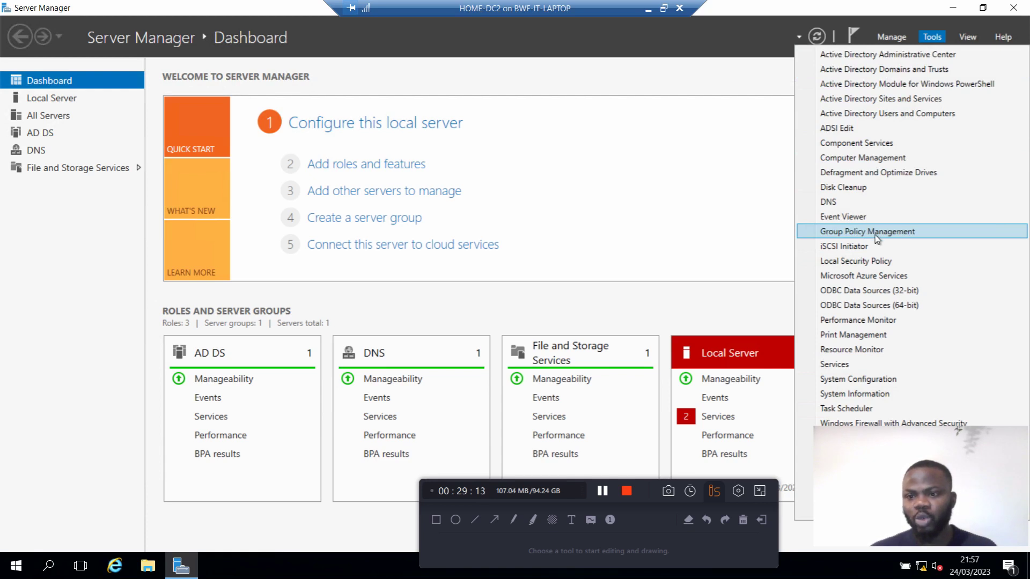
Step: Close the Tools menu by clicking an empty area of the dashboard
left_click(699, 160)
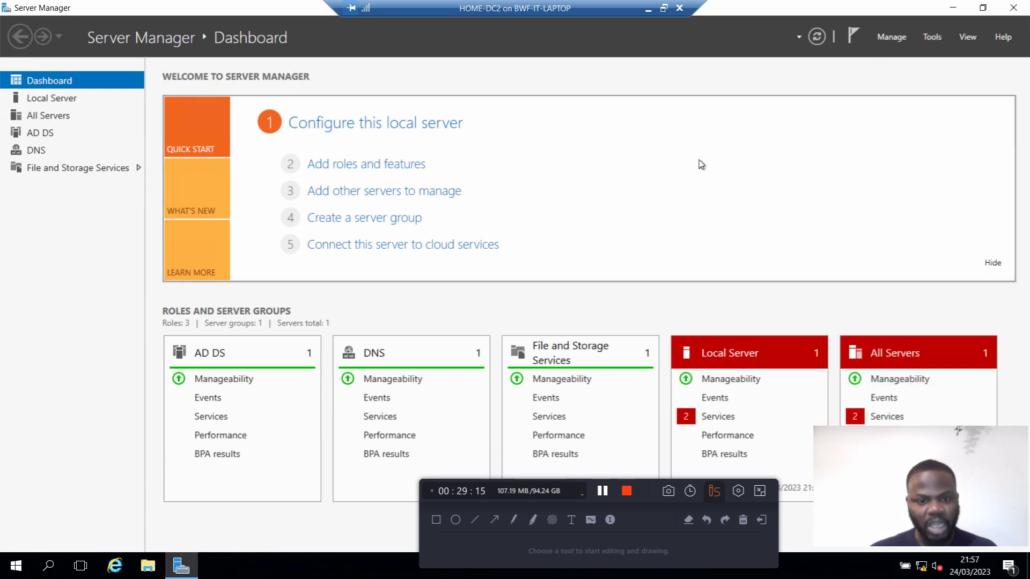